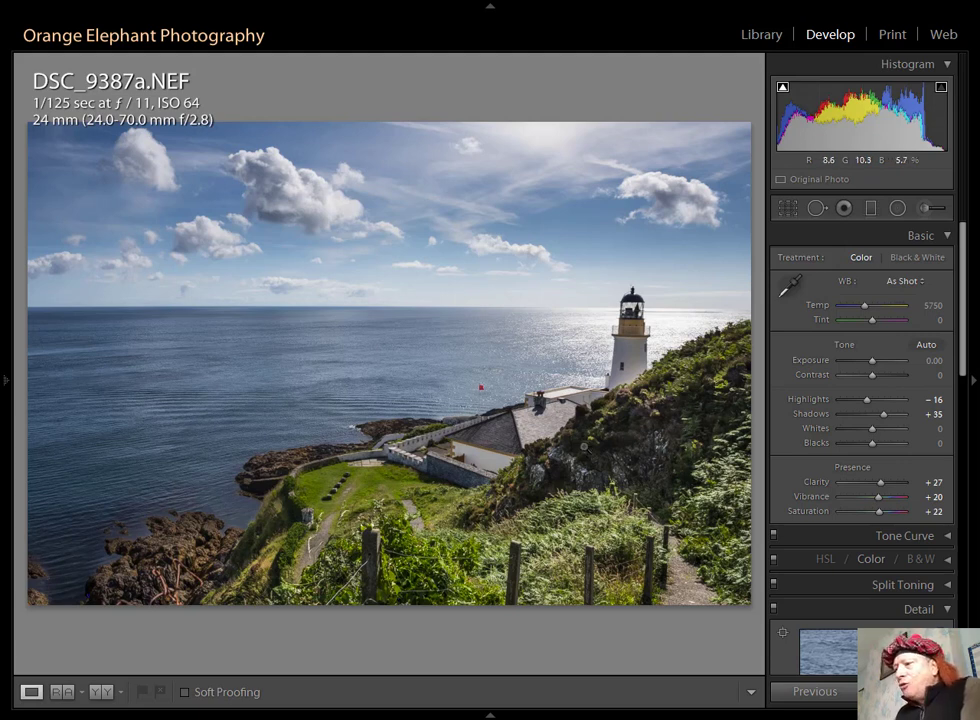
Step: Raise the red Luminance in the color adjustments to +35 to brighten the flag
{"action": "left_click", "coordinate": [478, 390]}
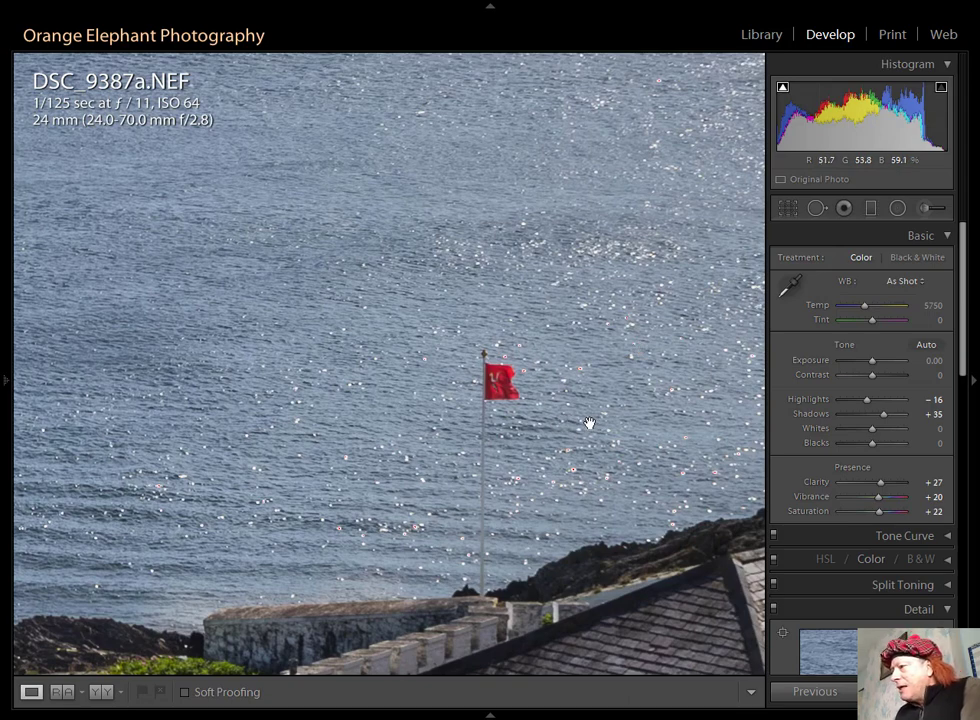
{"action": "scroll", "coordinate": [849, 498], "scroll_direction": "down", "scroll_amount": 2}
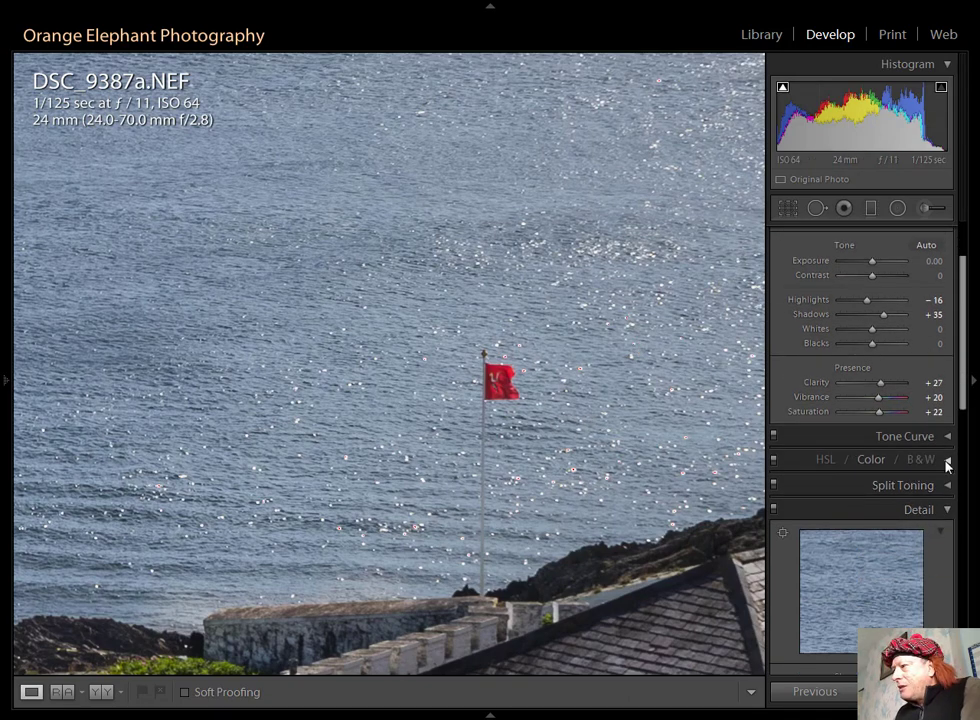
{"action": "left_click", "coordinate": [947, 462]}
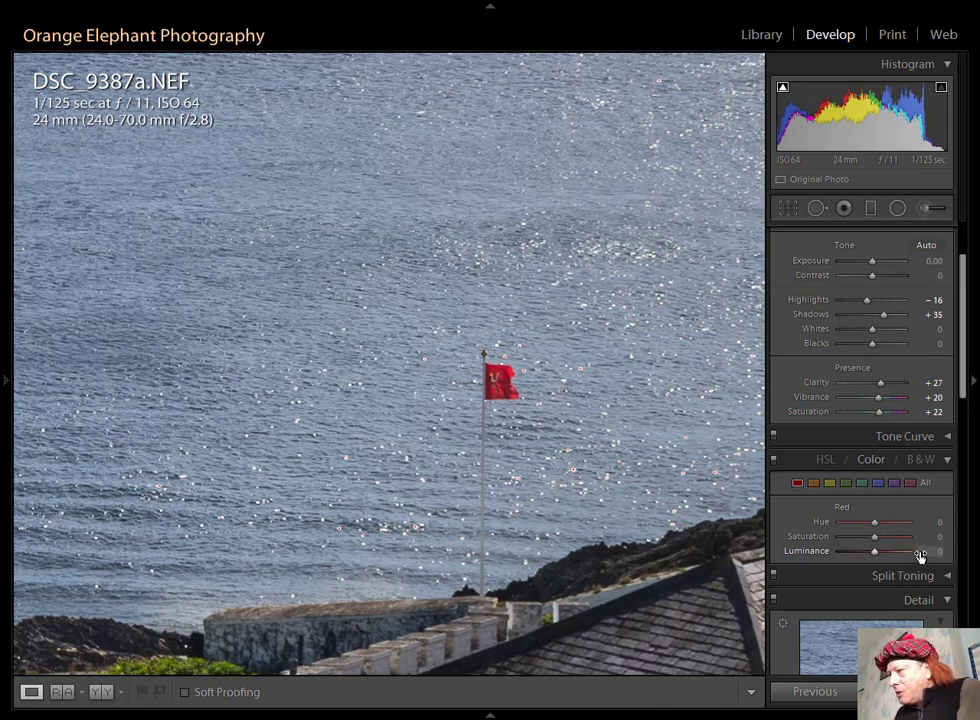
{"action": "left_click_drag", "start_coordinate": [922, 556], "coordinate": [935, 556]}
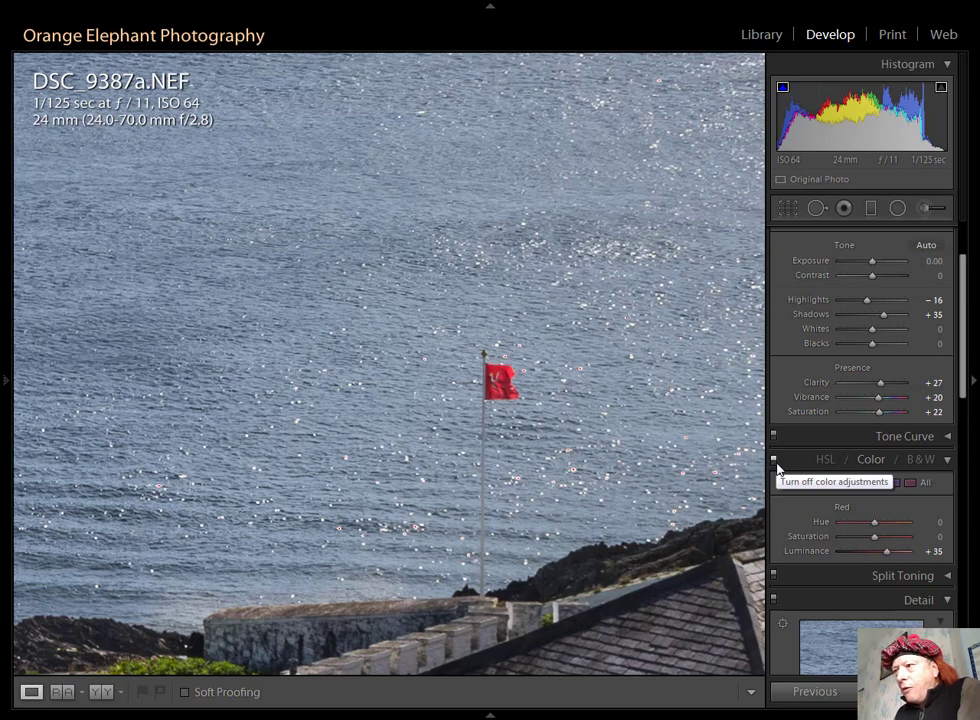
Step: Compare the photo with the color adjustments off and on, both close up on the flag and in full view
{"action": "left_click", "coordinate": [773, 462]}
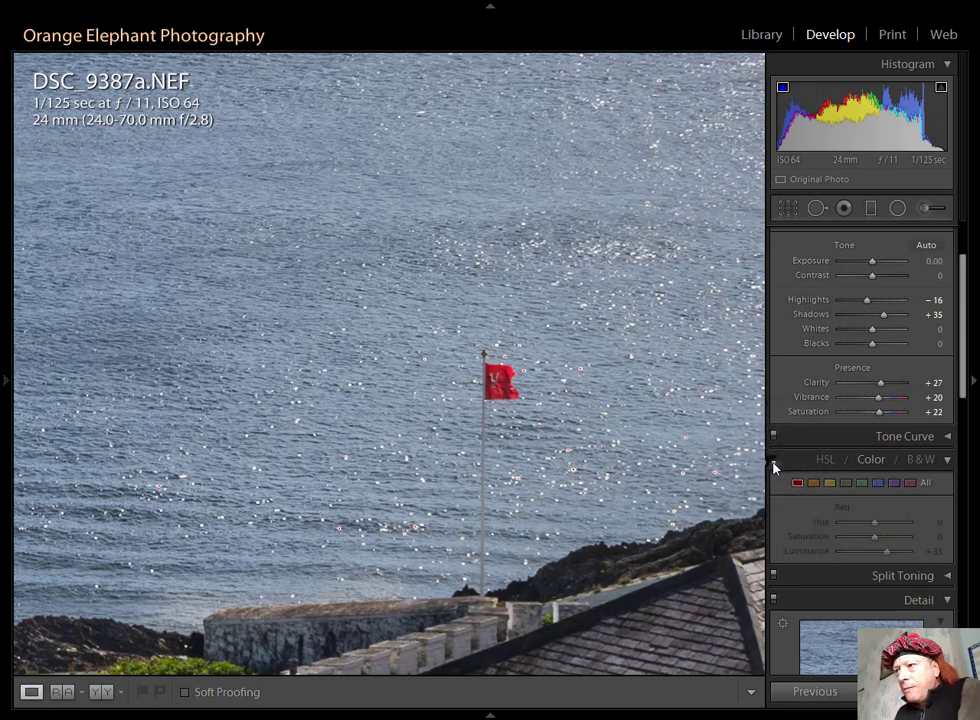
{"action": "left_click", "coordinate": [773, 462]}
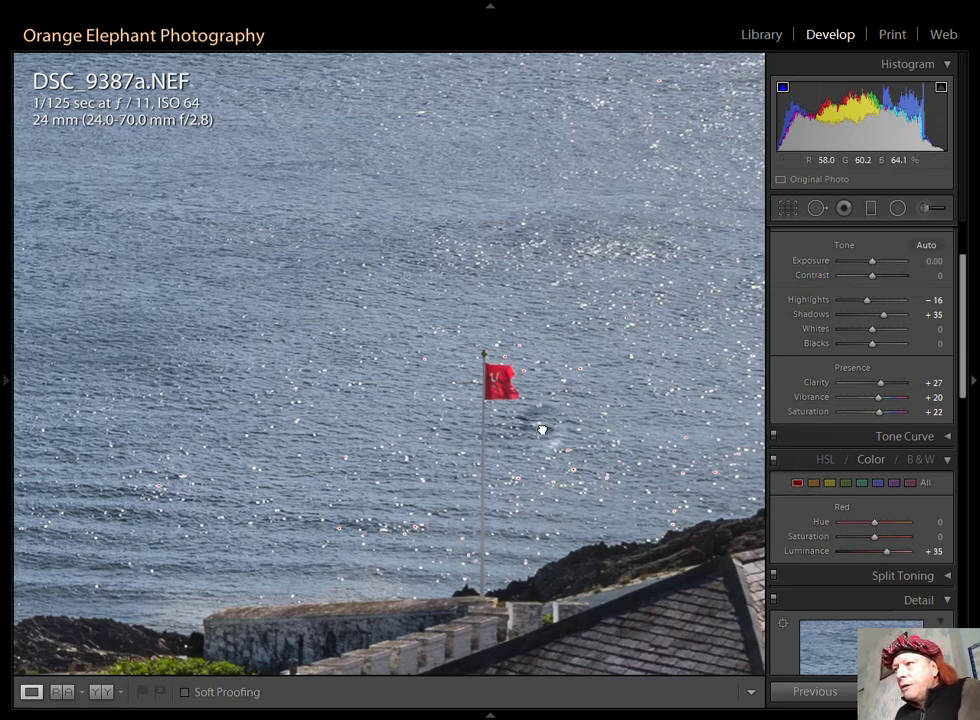
{"action": "left_click", "coordinate": [541, 429]}
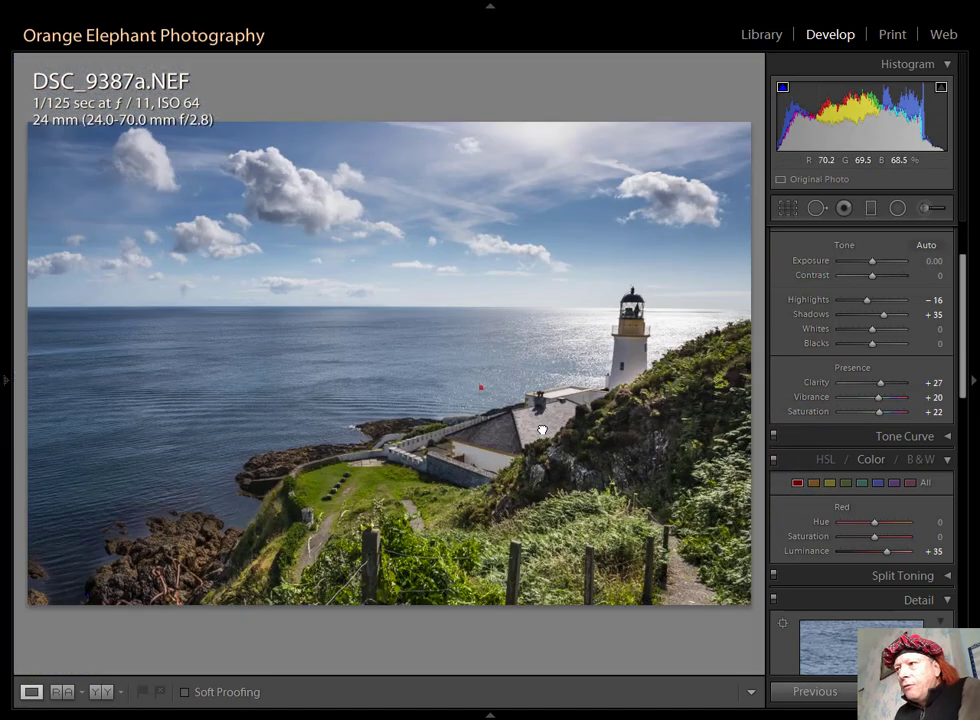
{"action": "left_click", "coordinate": [774, 461]}
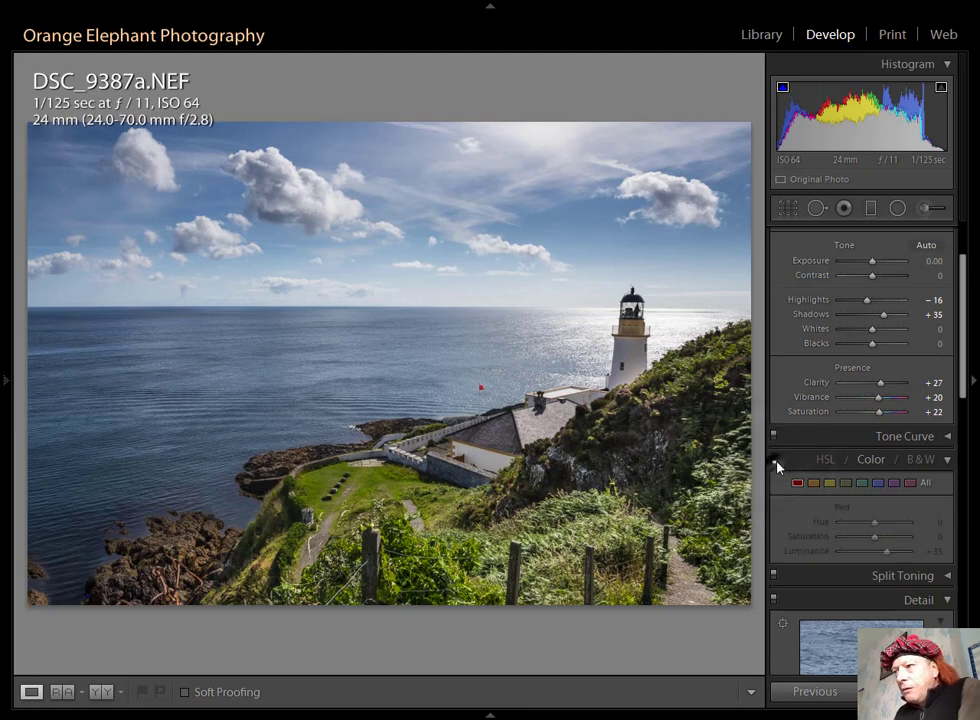
{"action": "left_click", "coordinate": [774, 461]}
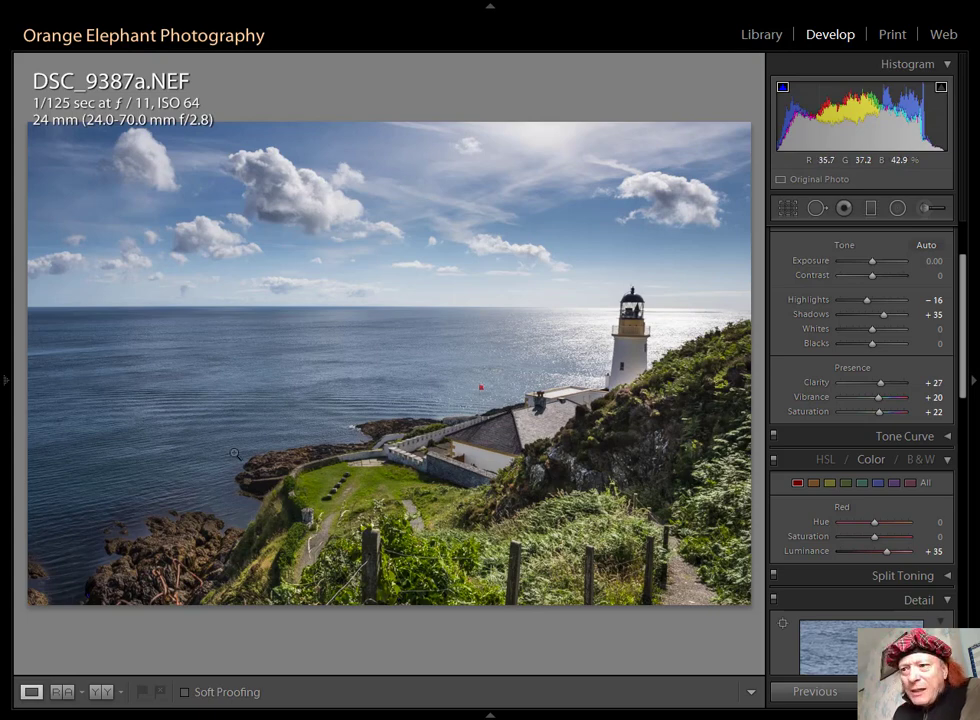
Step: Select the existing adjustment brush mask on the hillside for editing and turn on its mask overlay
{"action": "left_click", "coordinate": [926, 208]}
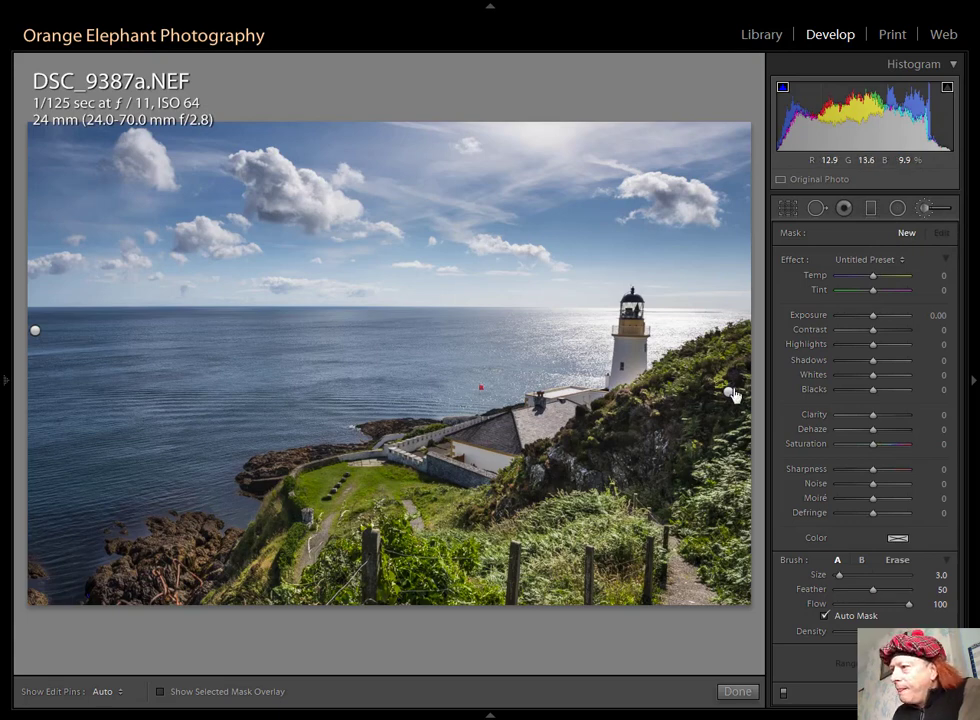
{"action": "left_click", "coordinate": [729, 393]}
{"action": "mouse_move", "coordinate": [726, 389]}
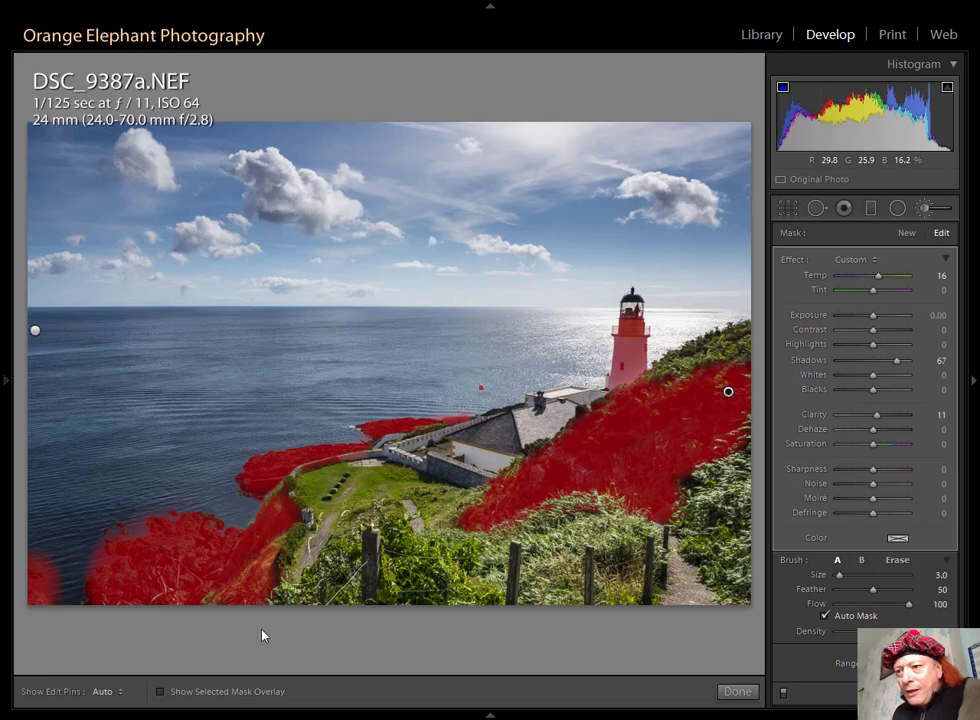
{"action": "left_click", "coordinate": [160, 692]}
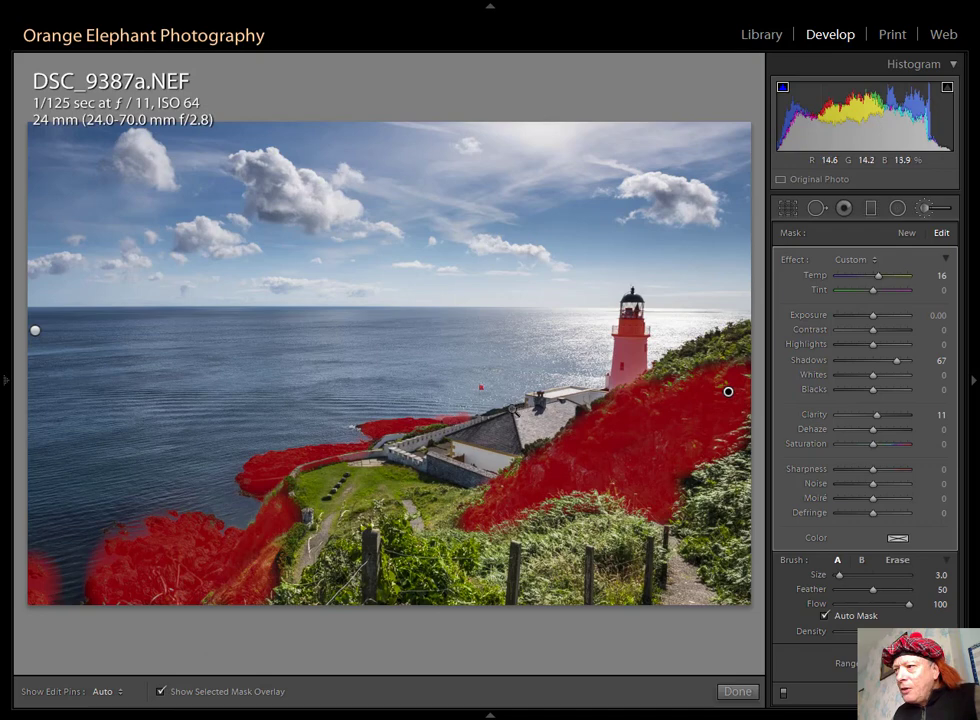
Step: Paint the dark rocks behind the slate roof into the mask with an auto-masked brush of size 6
{"action": "key", "text": "z"}
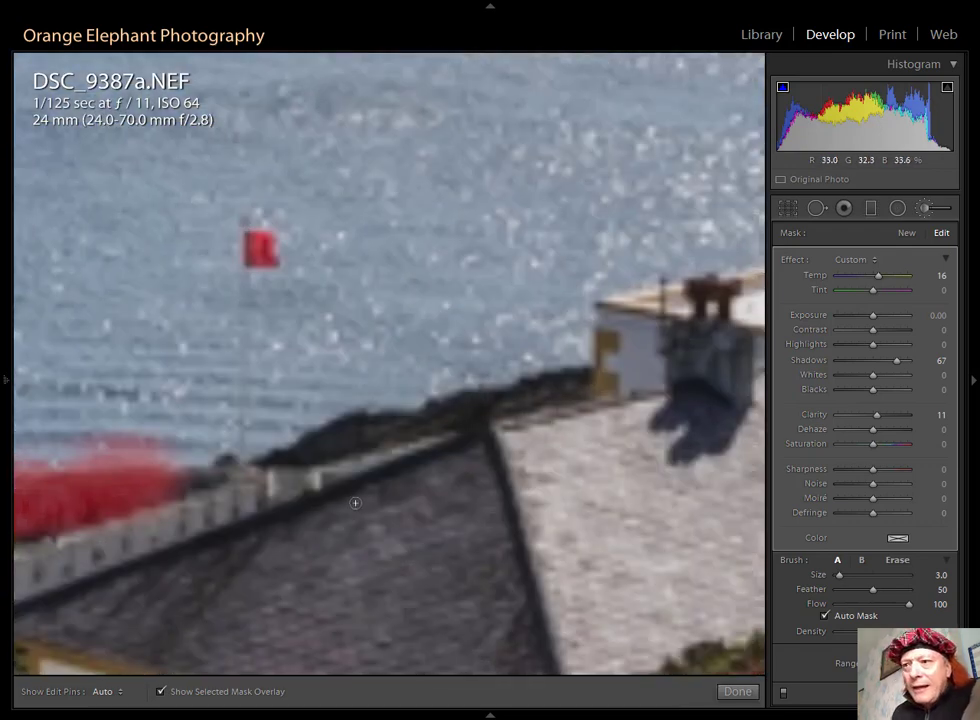
{"action": "scroll", "coordinate": [283, 509], "scroll_direction": "up", "scroll_amount": 1}
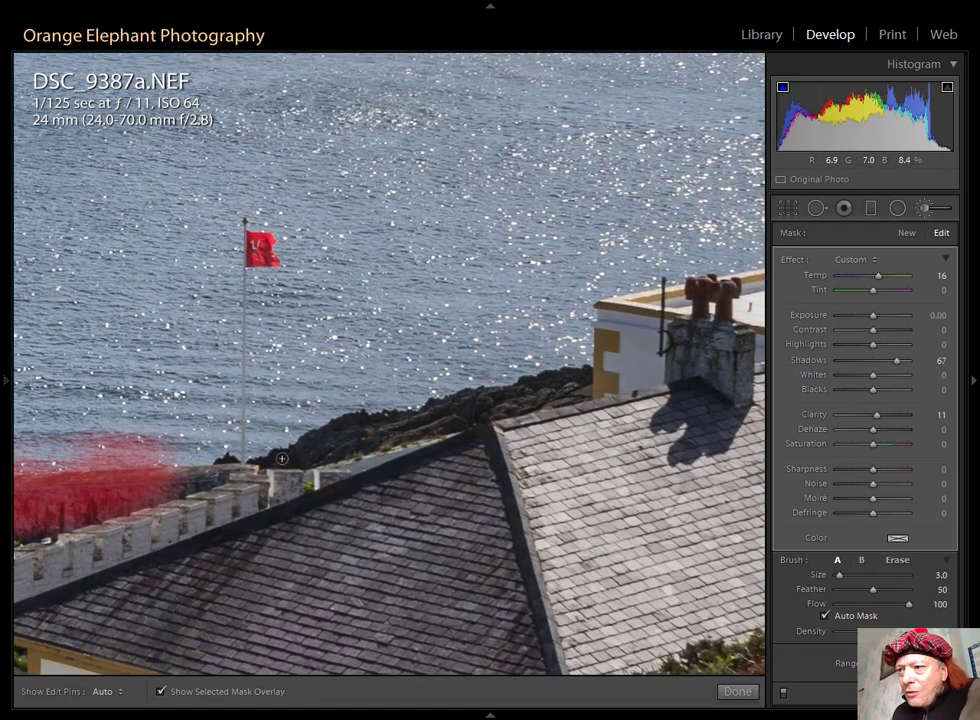
{"action": "scroll", "coordinate": [277, 460], "scroll_direction": "up", "scroll_amount": 2}
{"action": "key", "text": "h"}
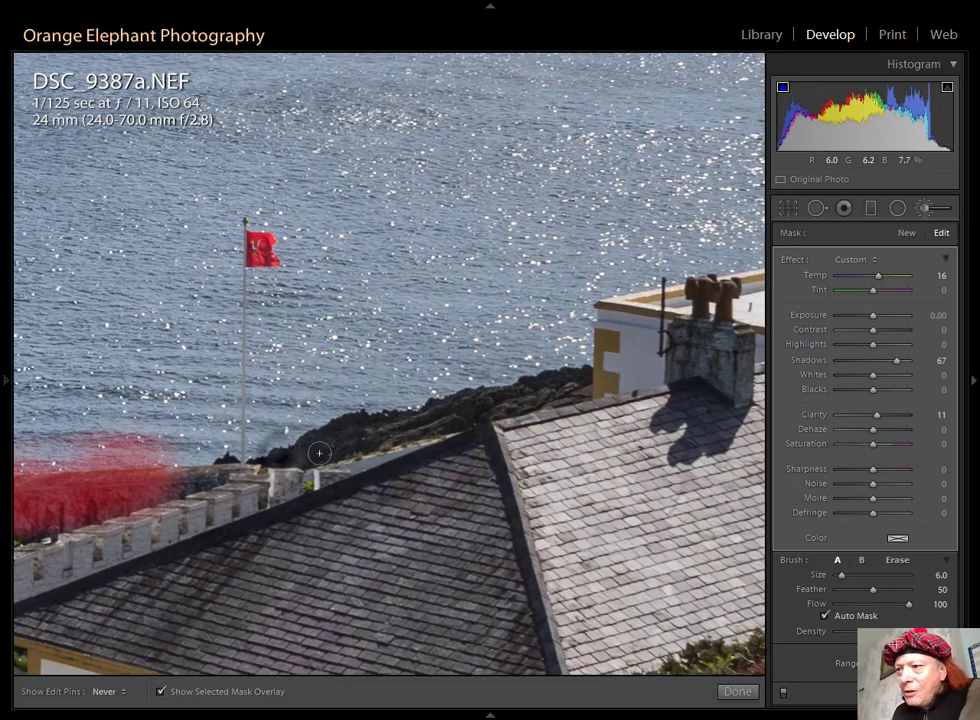
{"action": "left_click_drag", "start_coordinate": [270, 458], "coordinate": [466, 416]}
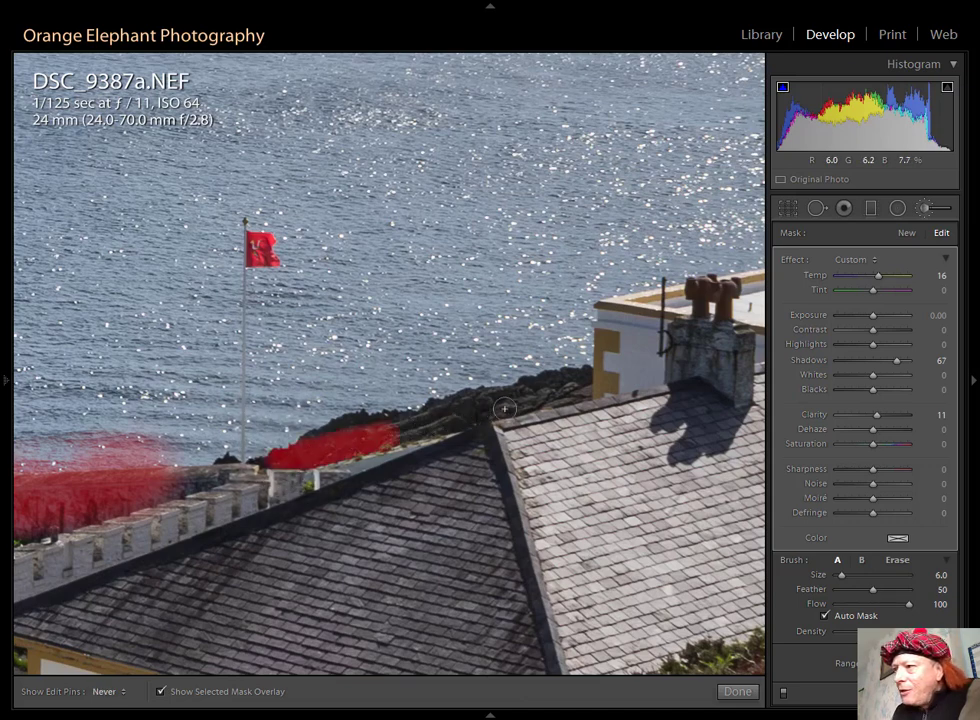
{"action": "mouse_move", "coordinate": [558, 397]}
{"action": "left_mouse_down"}
{"action": "mouse_move", "coordinate": [536, 400]}
{"action": "mouse_move", "coordinate": [585, 385]}
{"action": "mouse_move", "coordinate": [380, 423]}
{"action": "mouse_move", "coordinate": [275, 464]}
{"action": "left_mouse_up"}
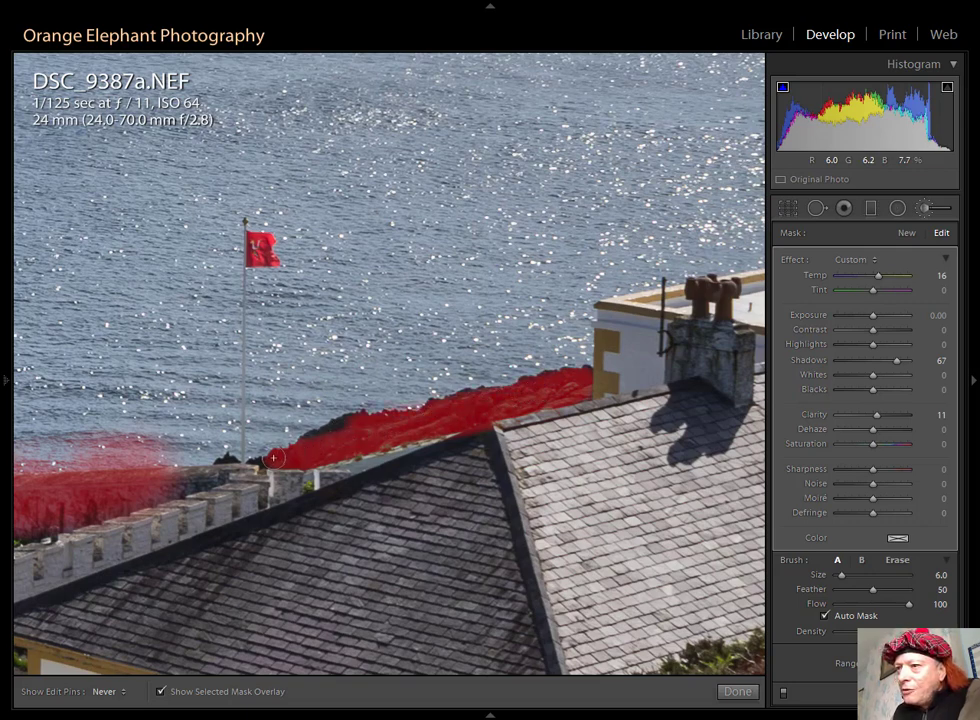
{"action": "left_click", "coordinate": [264, 461]}
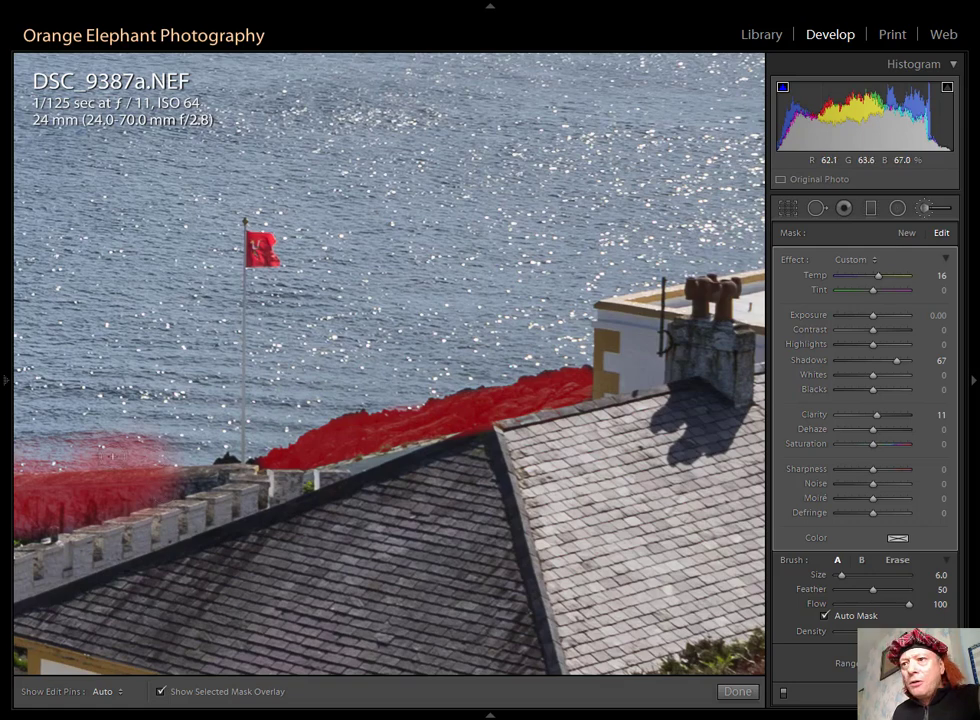
Step: Erase the mask overspill from the sea above the stone wall using an eraser of size 7 with feather 100
{"action": "left_click_drag", "start_coordinate": [108, 455], "coordinate": [405, 448]}
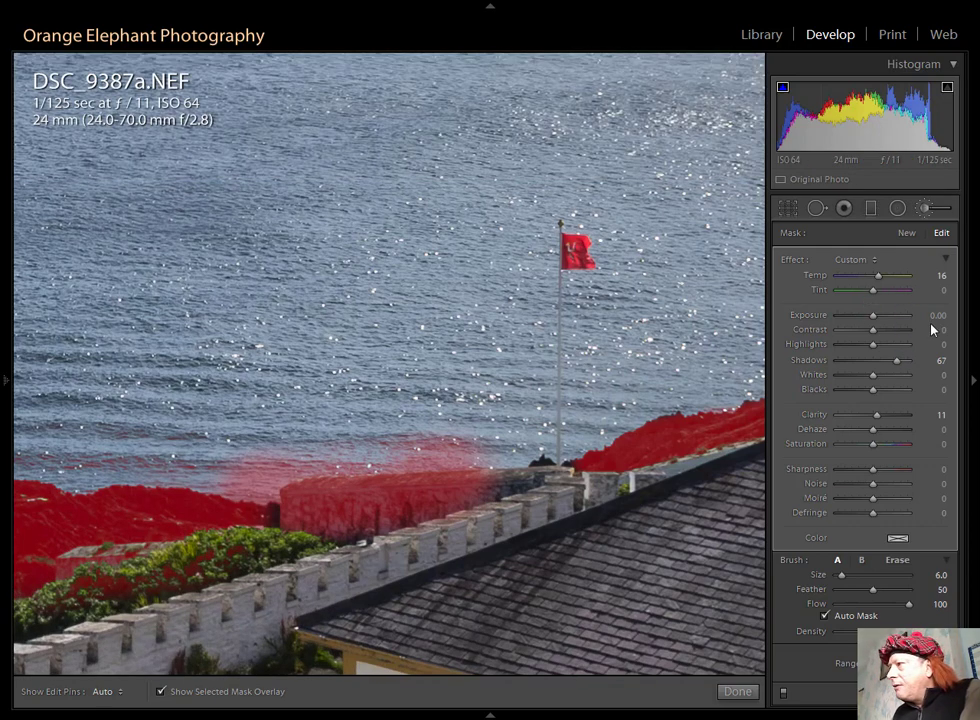
{"action": "left_click", "coordinate": [897, 559]}
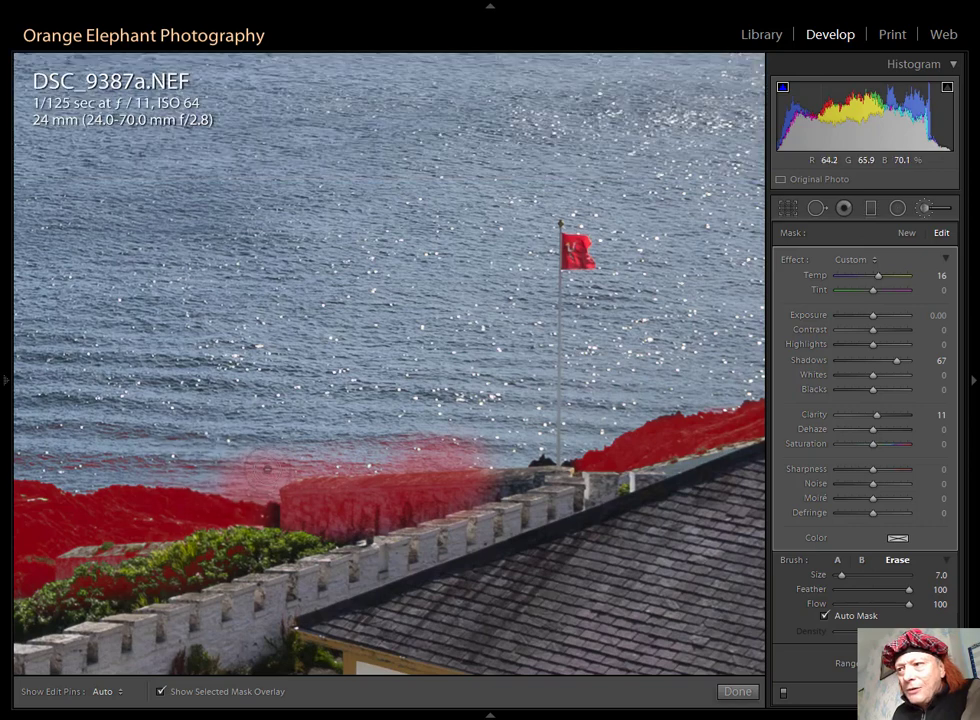
{"action": "key", "text": "h"}
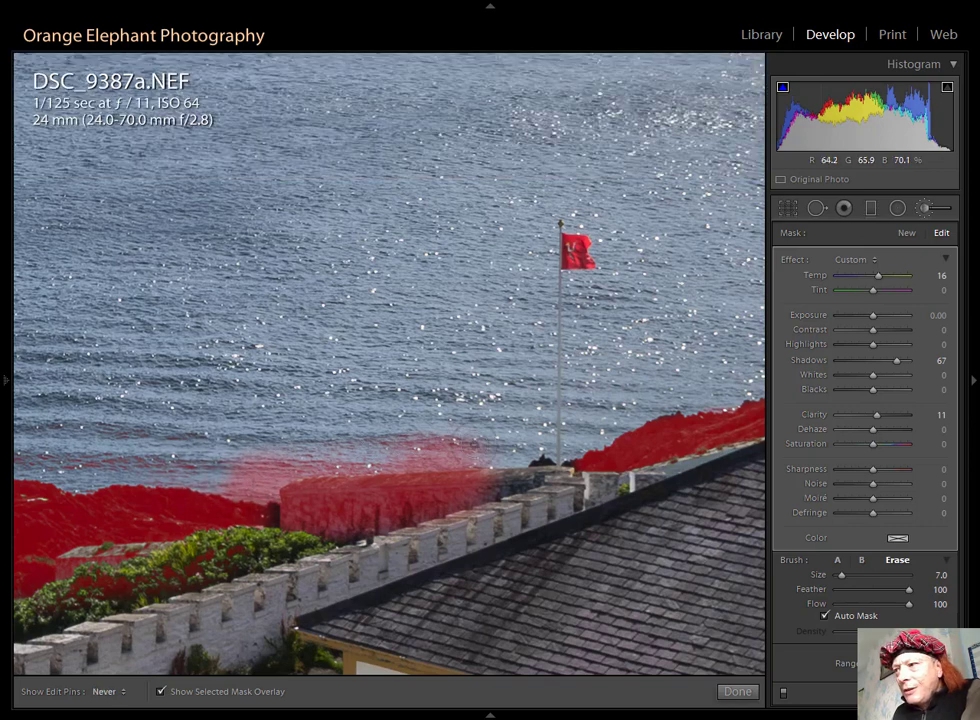
{"action": "mouse_move", "coordinate": [470, 443]}
{"action": "left_mouse_down"}
{"action": "mouse_move", "coordinate": [430, 458]}
{"action": "mouse_move", "coordinate": [340, 453]}
{"action": "mouse_move", "coordinate": [240, 478]}
{"action": "left_mouse_up"}
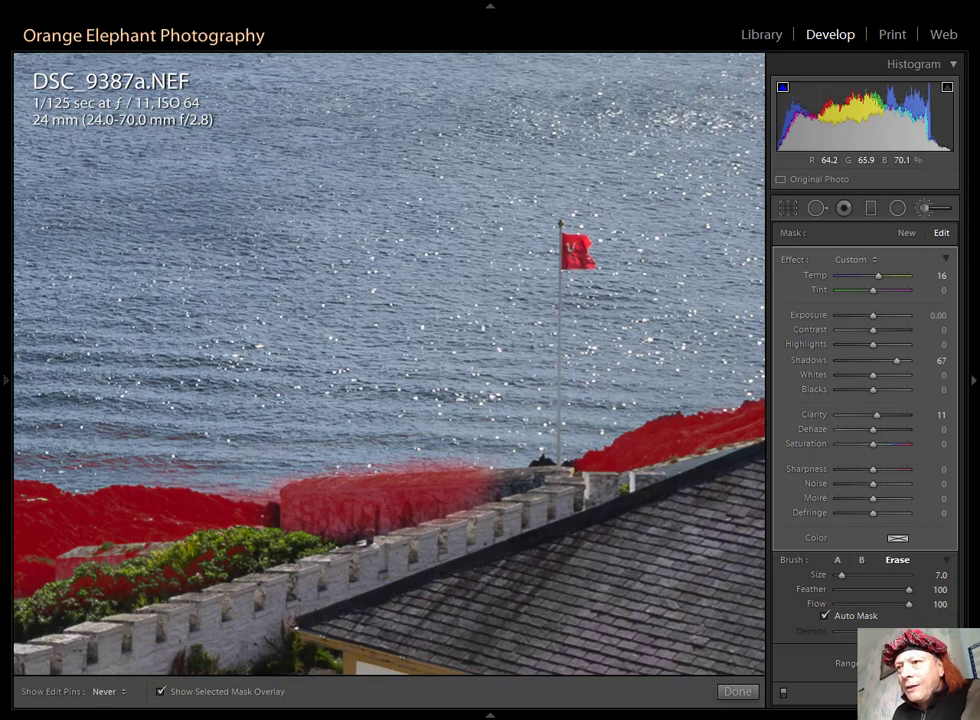
{"action": "key", "text": "h"}
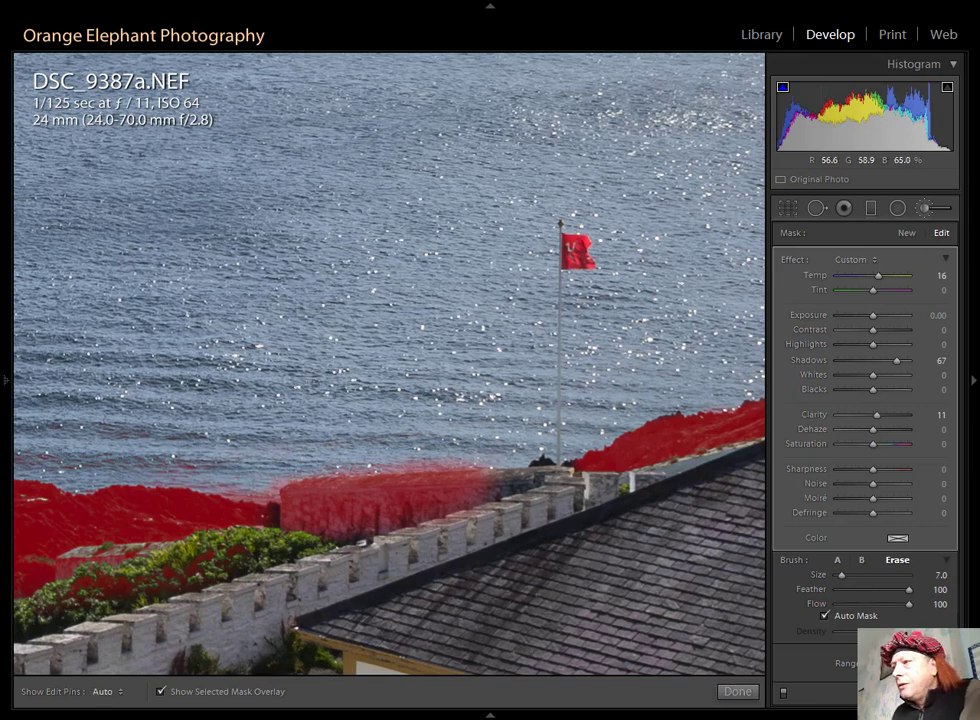
Step: Add the small rocks by the flagpole and the unmasked end of the wall to the mask, then finish the brush edit with the overlay hidden
{"action": "left_click", "coordinate": [838, 561]}
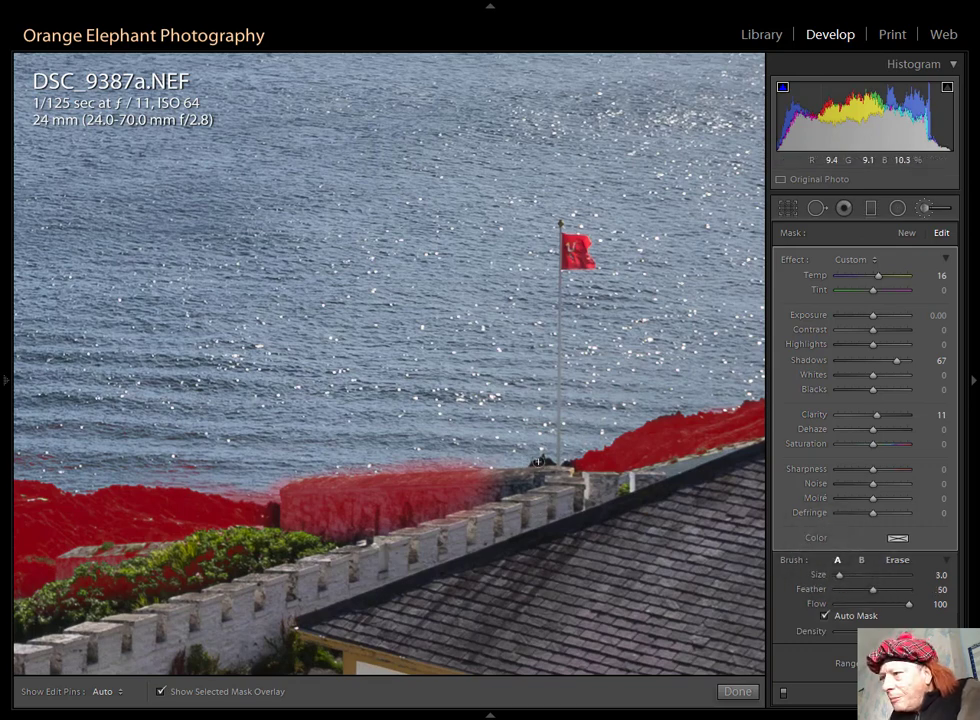
{"action": "left_click_drag", "start_coordinate": [538, 461], "coordinate": [548, 463]}
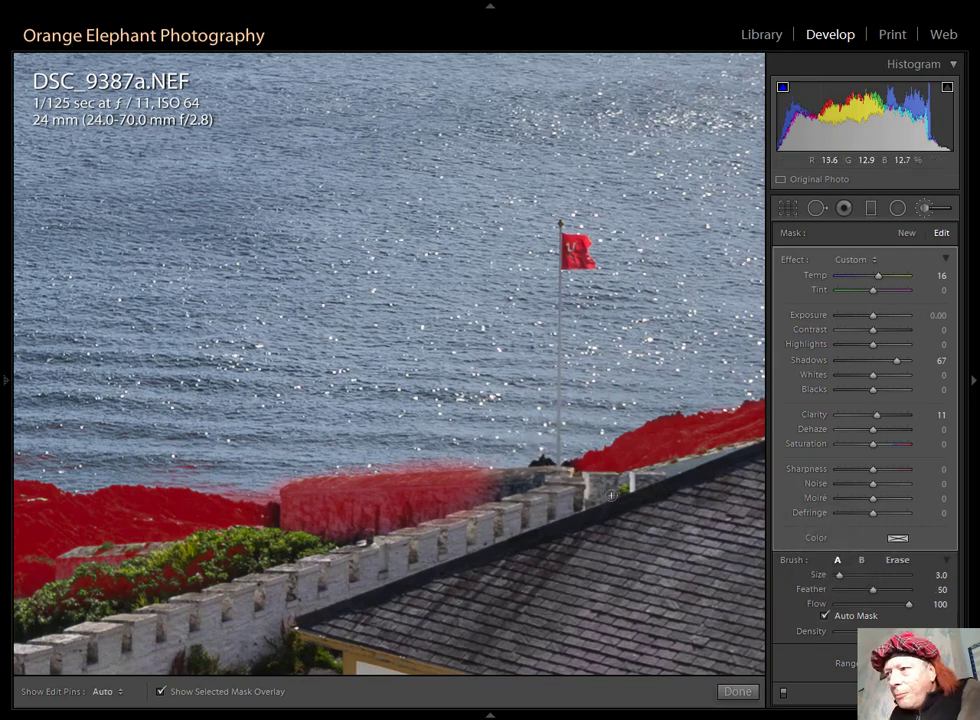
{"action": "scroll", "coordinate": [390, 368], "scroll_direction": "up", "scroll_amount": 5}
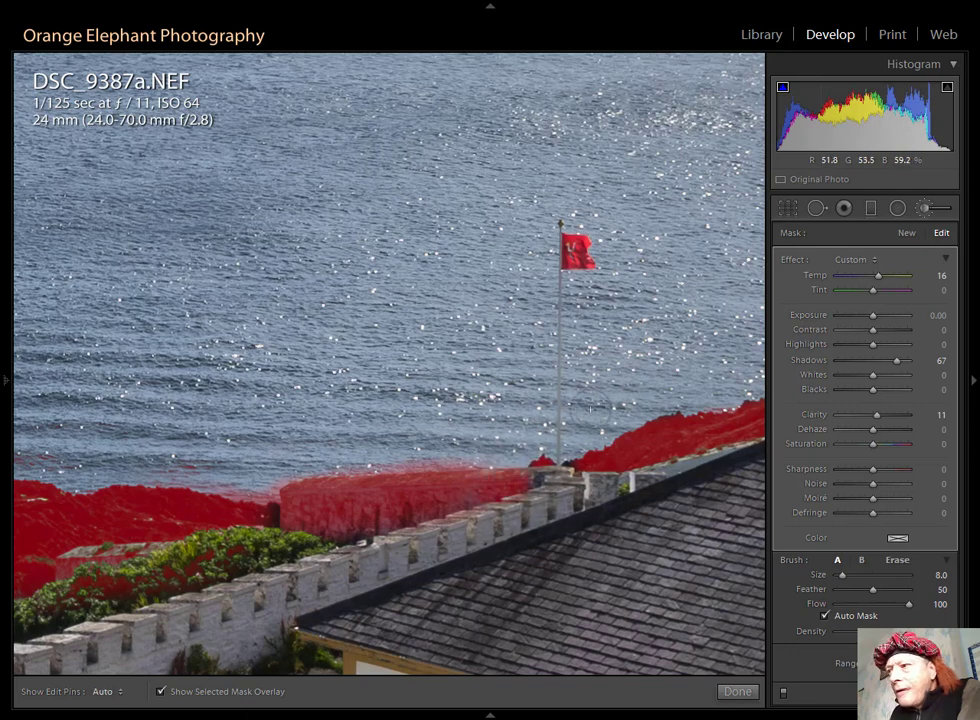
{"action": "left_click", "coordinate": [161, 693]}
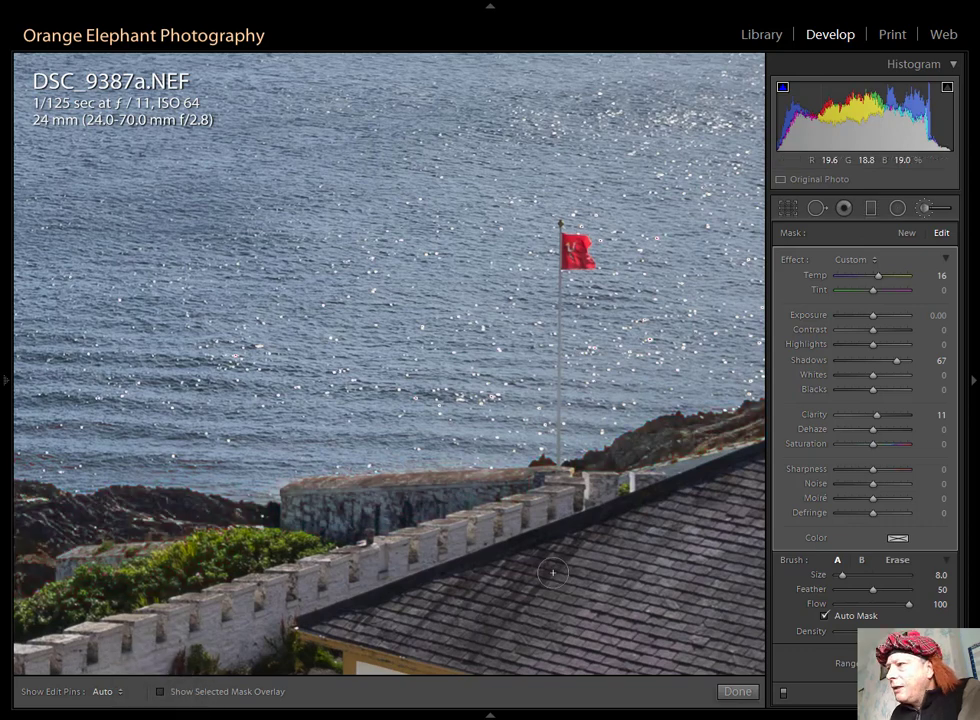
{"action": "left_click", "coordinate": [736, 691]}
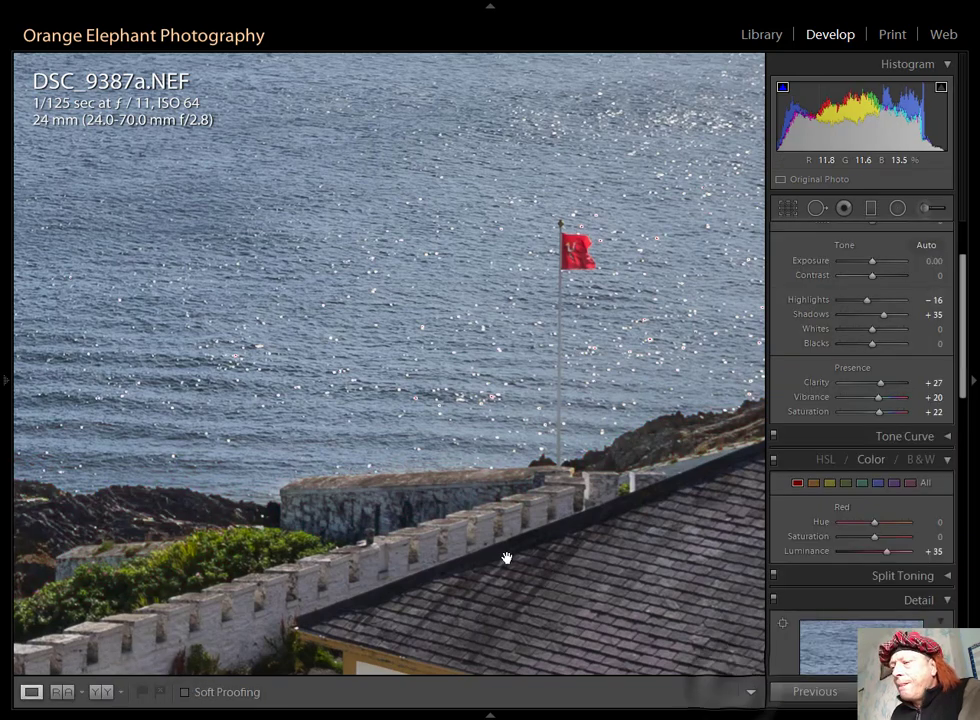
Step: Heal the short curved piece of rusty metal on the rocks near the photo's lower-left edge with a size 34 spot brush
{"action": "left_click", "coordinate": [451, 441]}
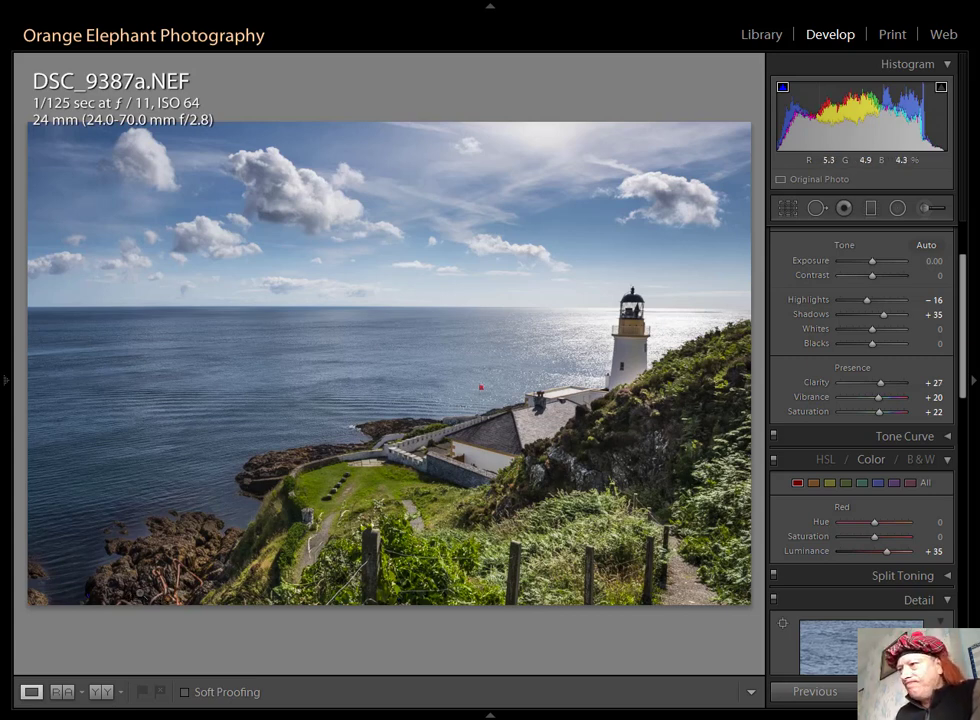
{"action": "left_click", "coordinate": [153, 597]}
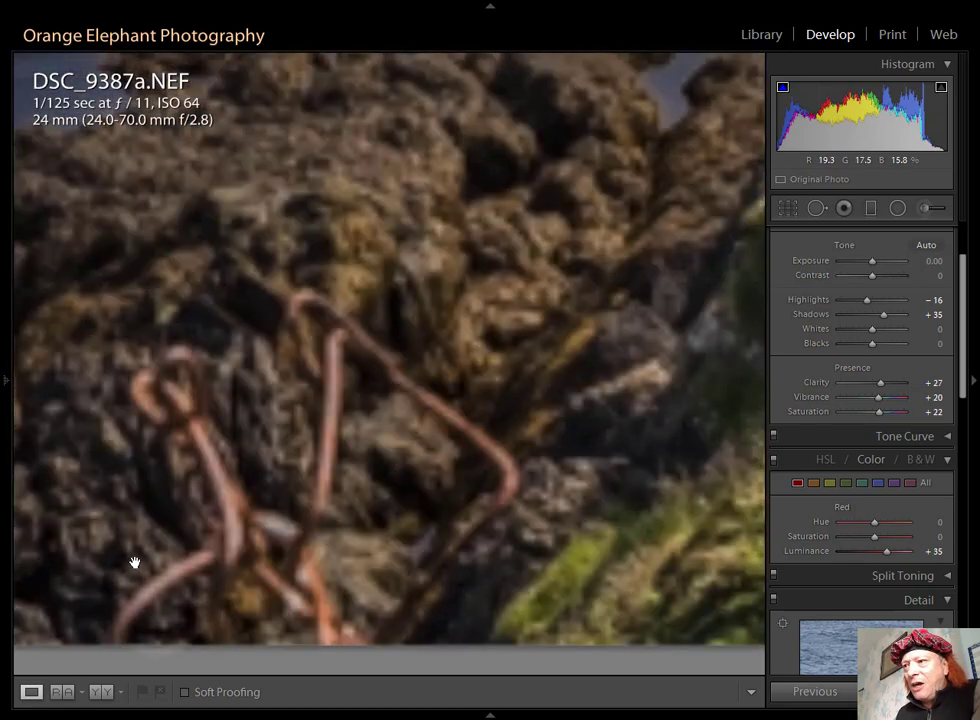
{"action": "left_click_drag", "start_coordinate": [134, 562], "coordinate": [359, 487]}
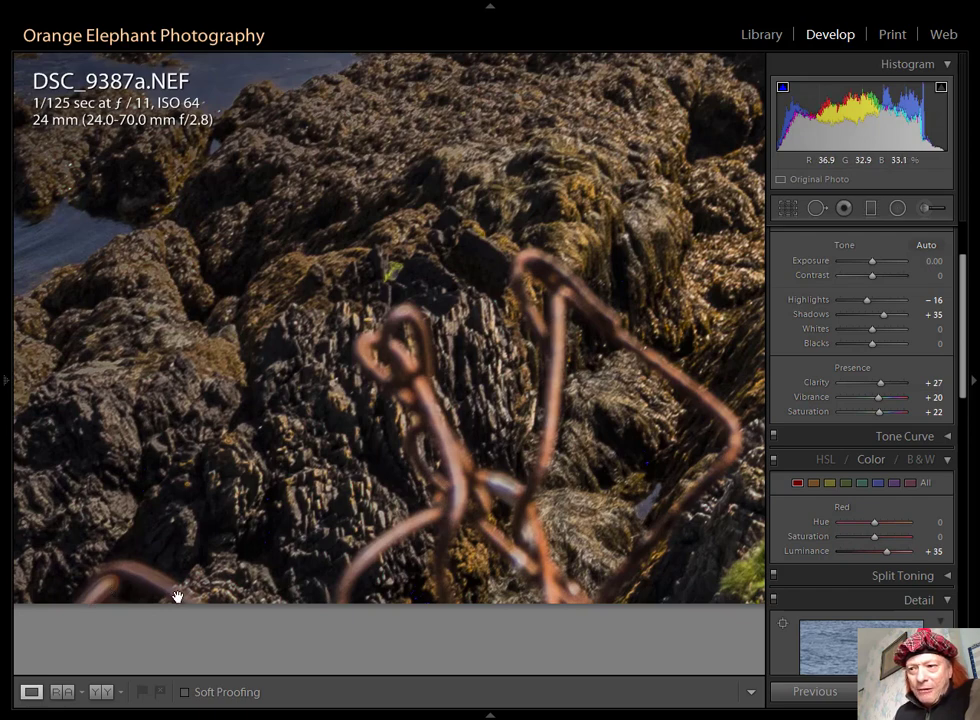
{"action": "left_click", "coordinate": [818, 208]}
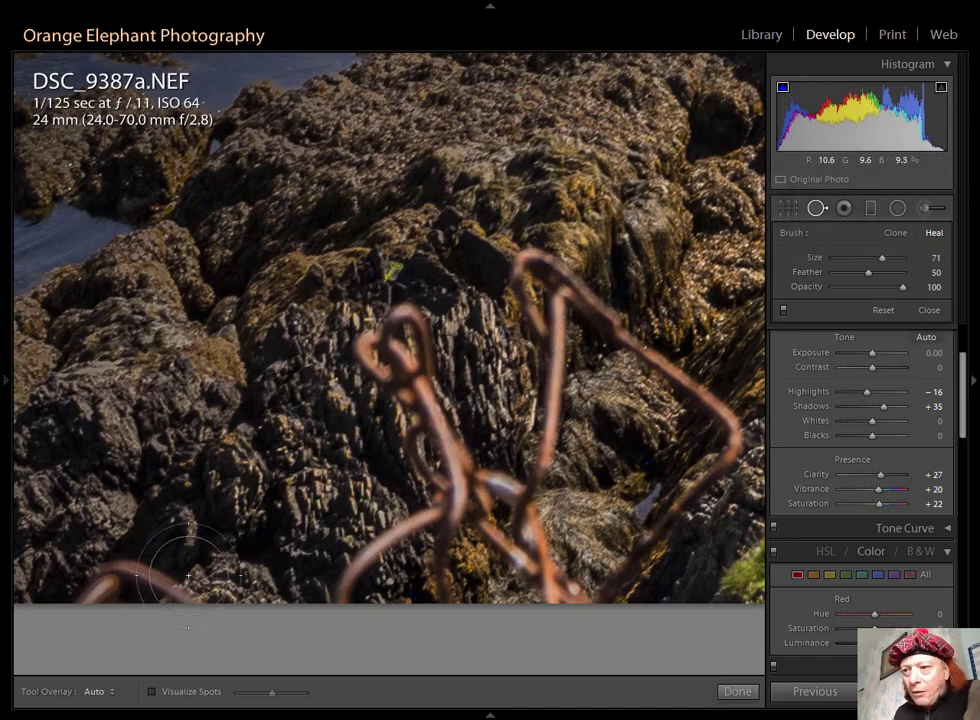
{"action": "scroll", "coordinate": [170, 592], "scroll_direction": "down", "scroll_amount": 5}
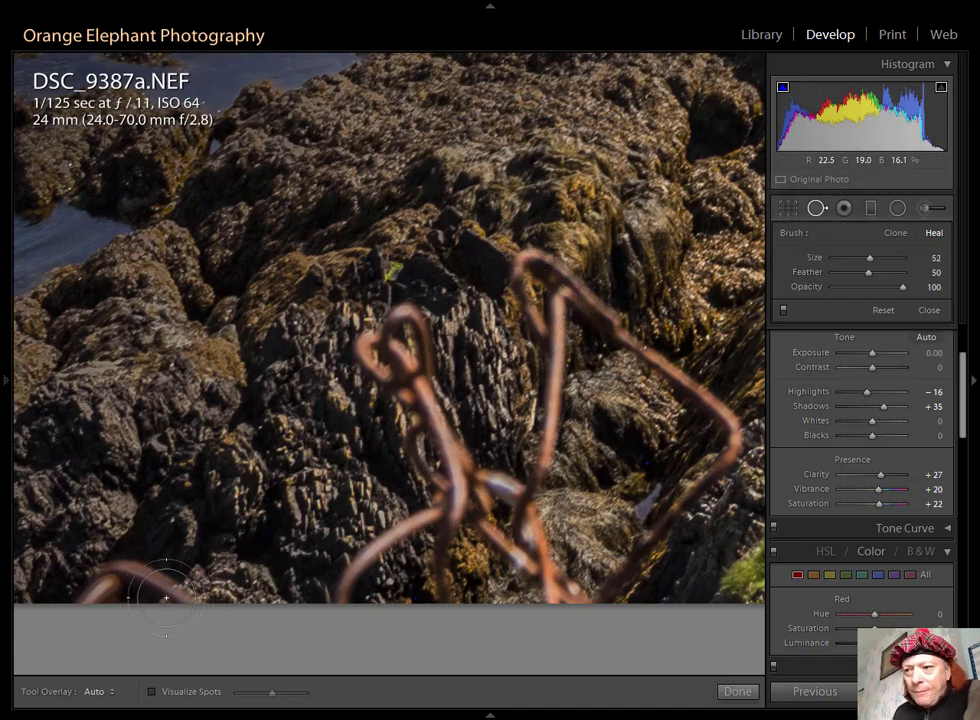
{"action": "scroll", "coordinate": [166, 597], "scroll_direction": "down", "scroll_amount": 3}
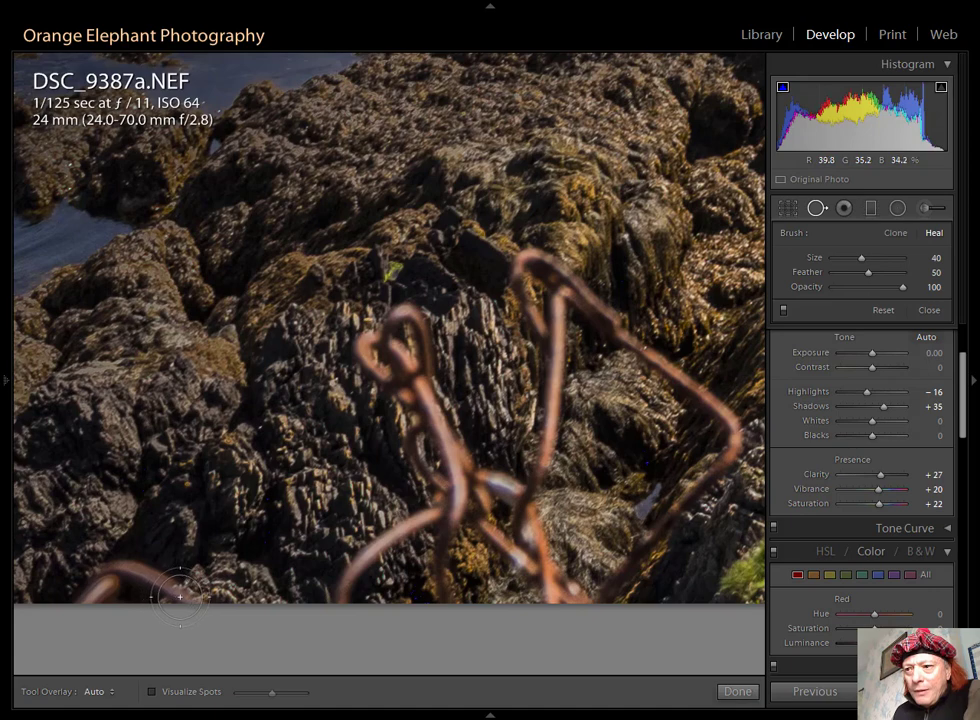
{"action": "mouse_move", "coordinate": [178, 590]}
{"action": "left_mouse_down"}
{"action": "mouse_move", "coordinate": [117, 562]}
{"action": "mouse_move", "coordinate": [91, 598]}
{"action": "left_mouse_up"}
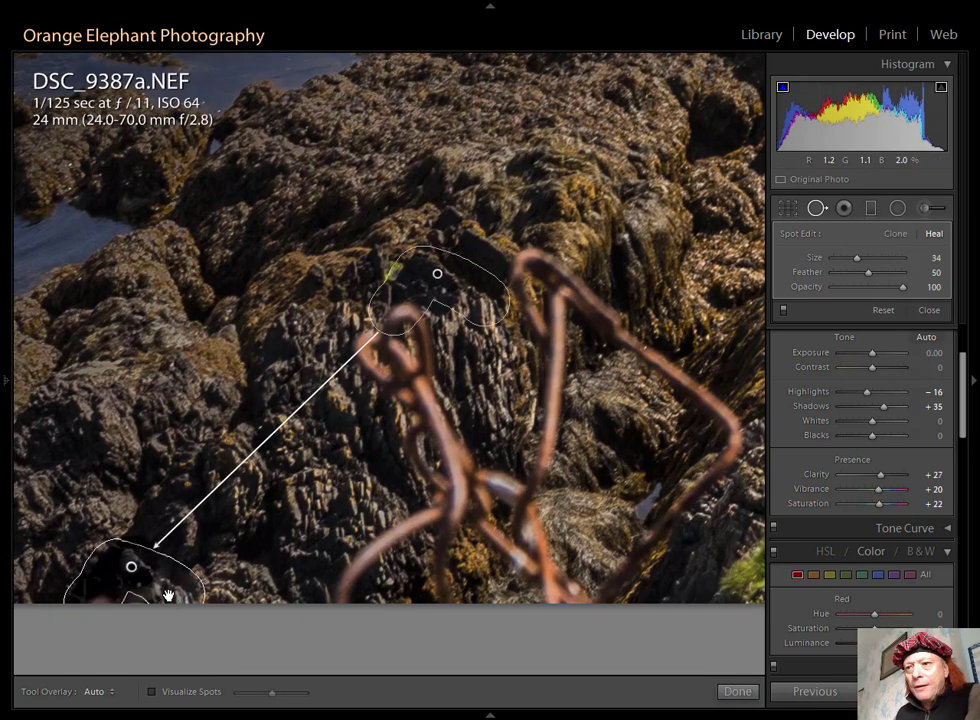
Step: Delete the size 34 heal on the curved rusty metal, heal it again with a size 50 stroke and close spot removal
{"action": "key", "text": "Delete"}
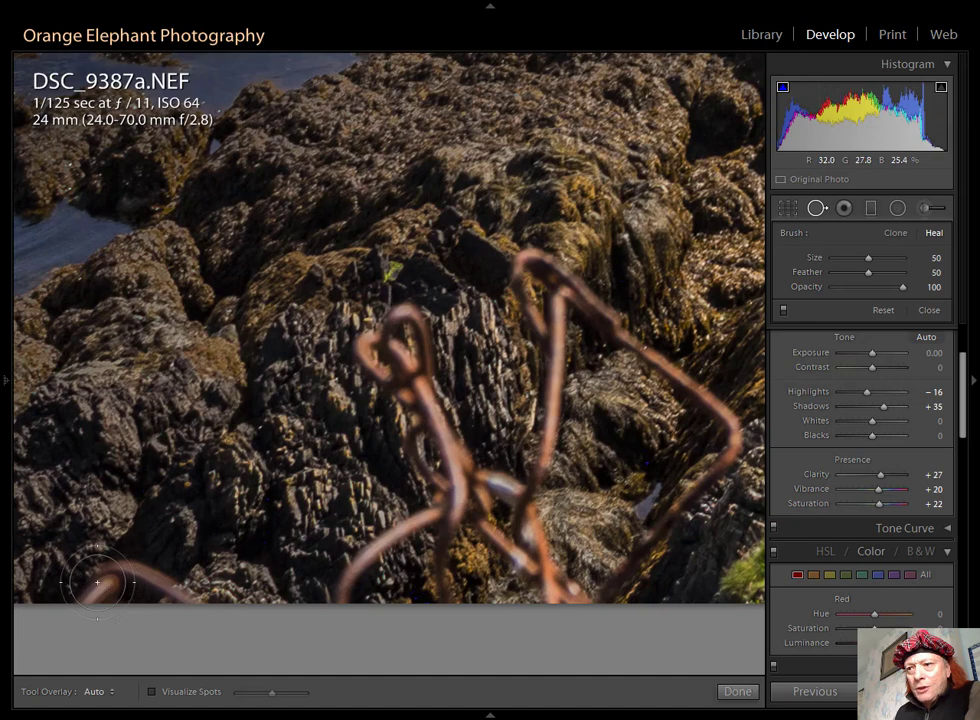
{"action": "left_click_drag", "start_coordinate": [90, 584], "coordinate": [180, 590]}
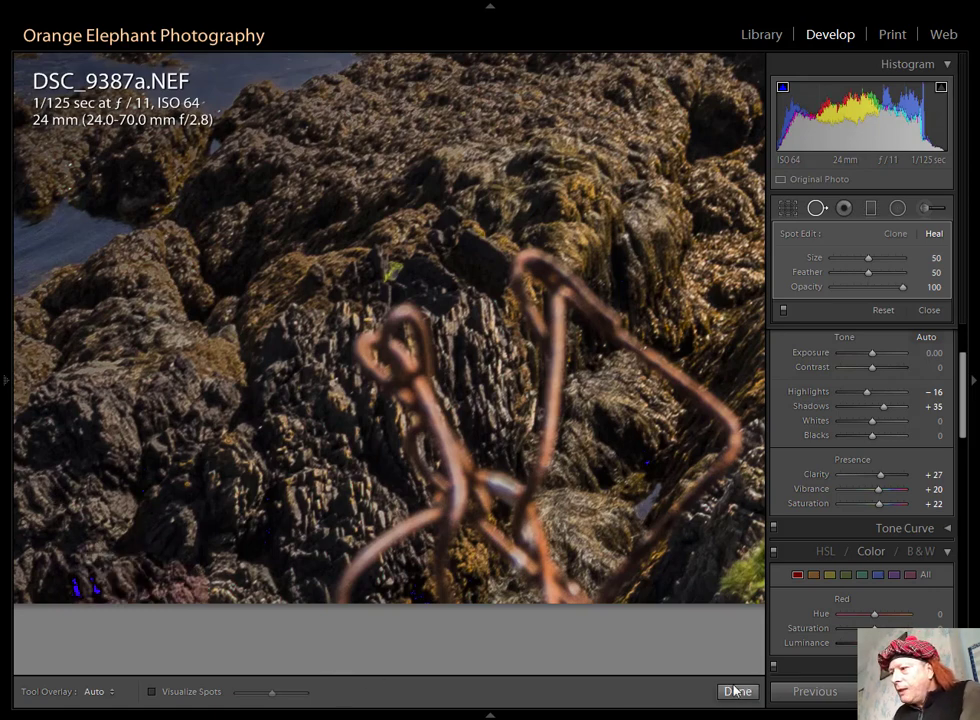
{"action": "key", "text": "q"}
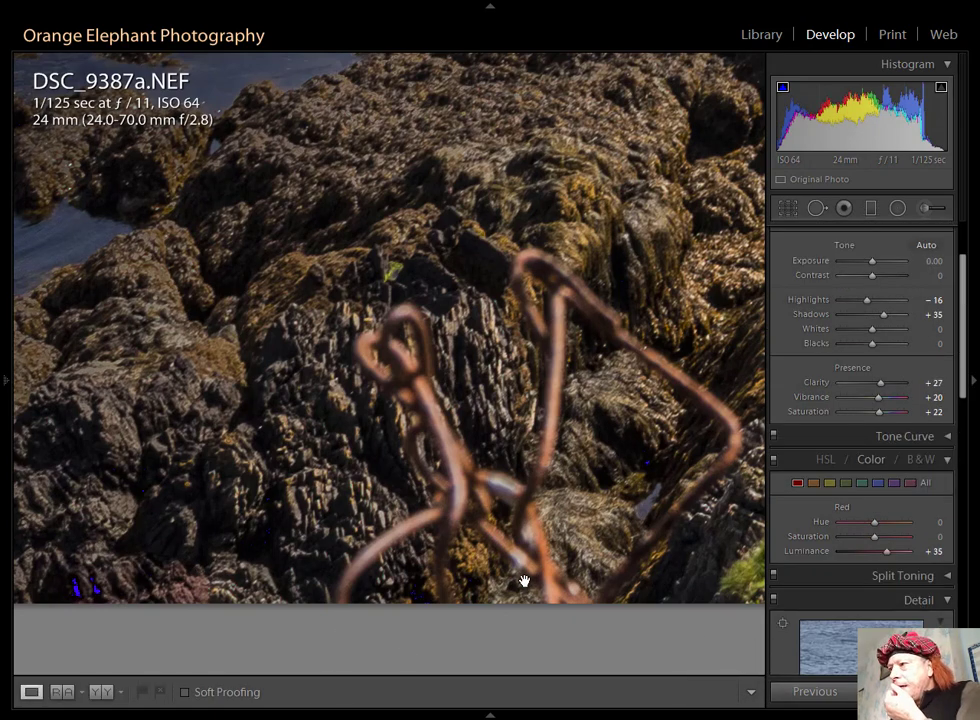
Step: With a new auto-masked adjustment brush of size 4 and the mask overlay shown, paint the angled outer bar of the rusty metal
{"action": "left_click_drag", "start_coordinate": [534, 470], "coordinate": [453, 468]}
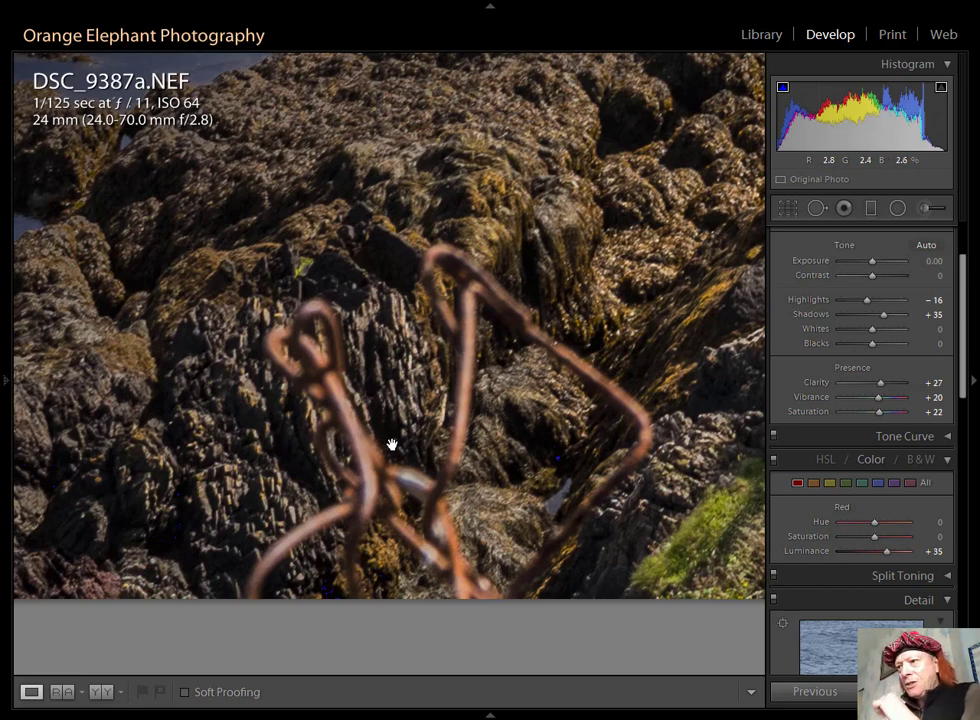
{"action": "left_click", "coordinate": [925, 207]}
{"action": "key", "text": "bracketleft"}
{"action": "key", "text": "bracketleft"}
{"action": "key", "text": "bracketleft"}
{"action": "key", "text": "bracketleft"}
{"action": "key", "text": "bracketleft"}
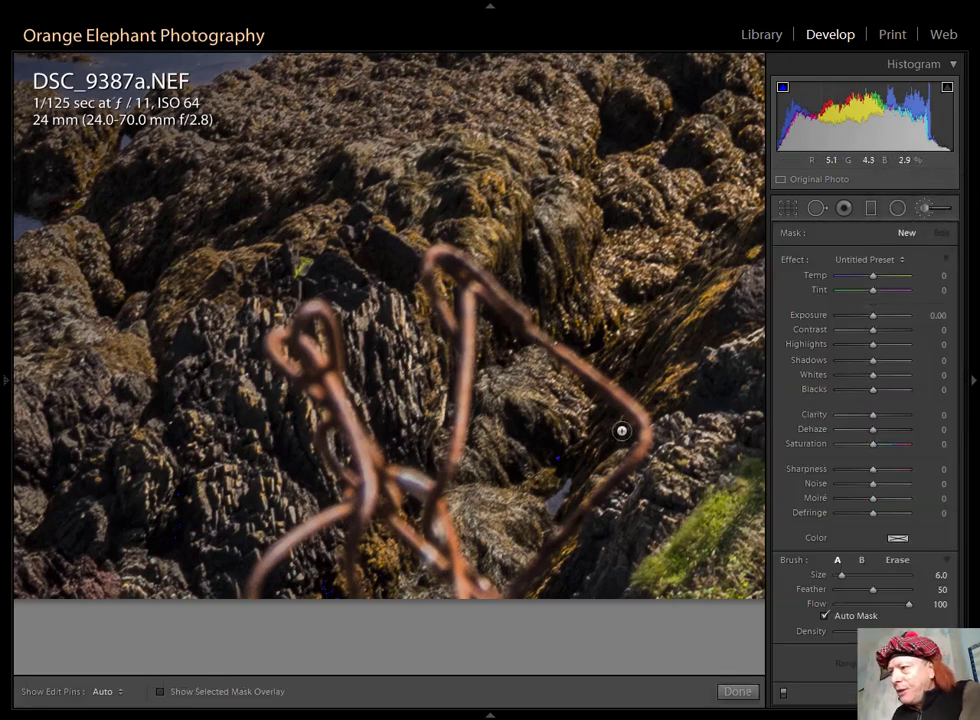
{"action": "left_click", "coordinate": [160, 691]}
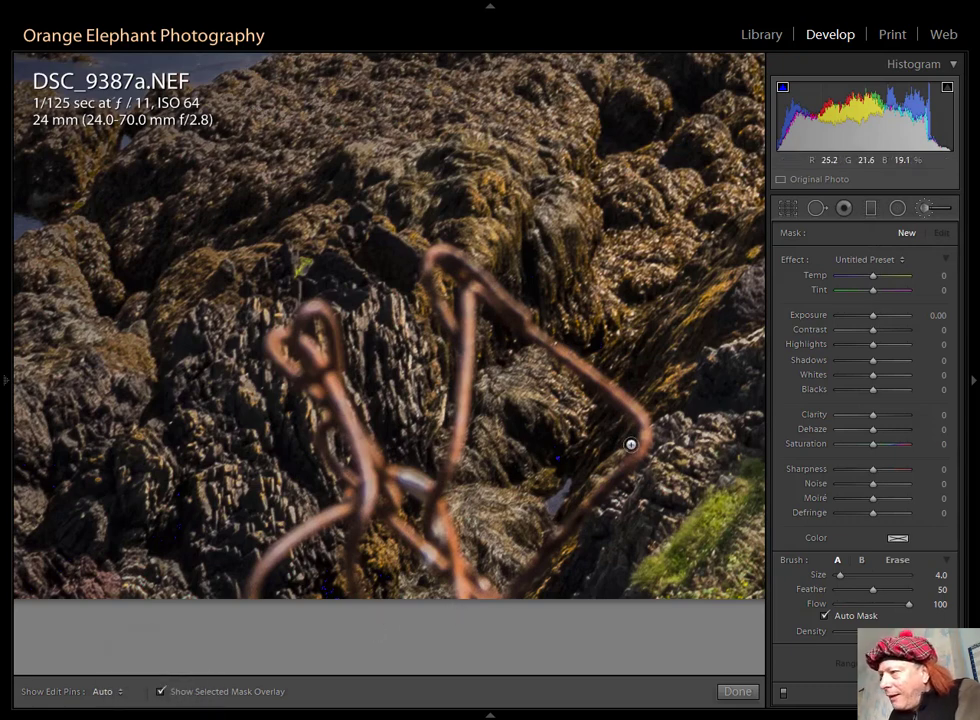
{"action": "key", "text": "h"}
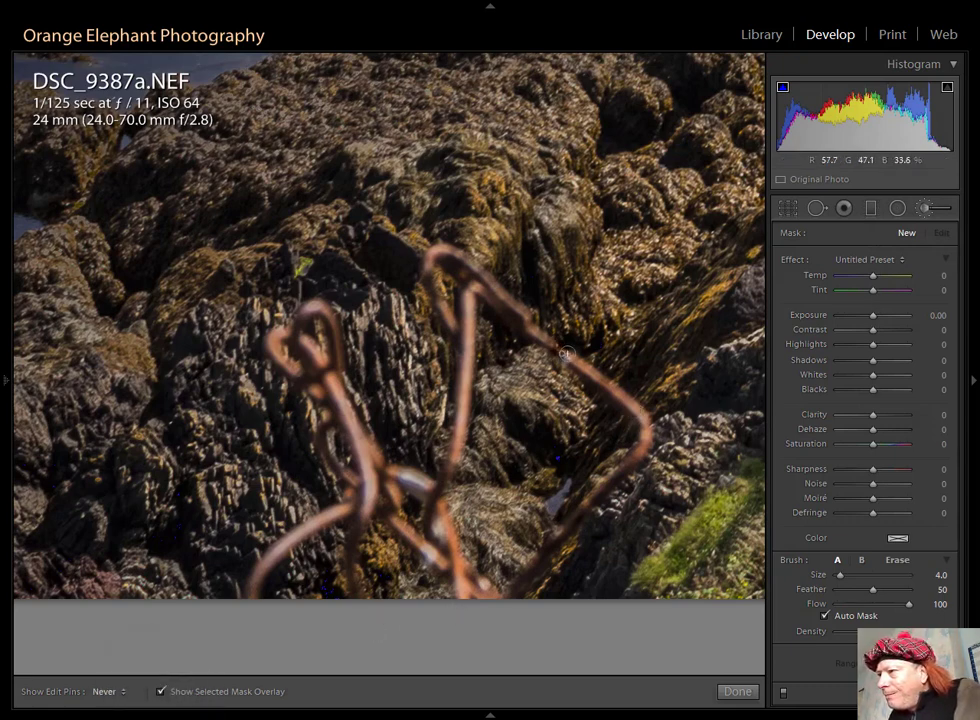
{"action": "mouse_move", "coordinate": [575, 366]}
{"action": "left_mouse_down"}
{"action": "mouse_move", "coordinate": [636, 410]}
{"action": "mouse_move", "coordinate": [627, 462]}
{"action": "left_mouse_up"}
{"action": "key", "text": "h"}
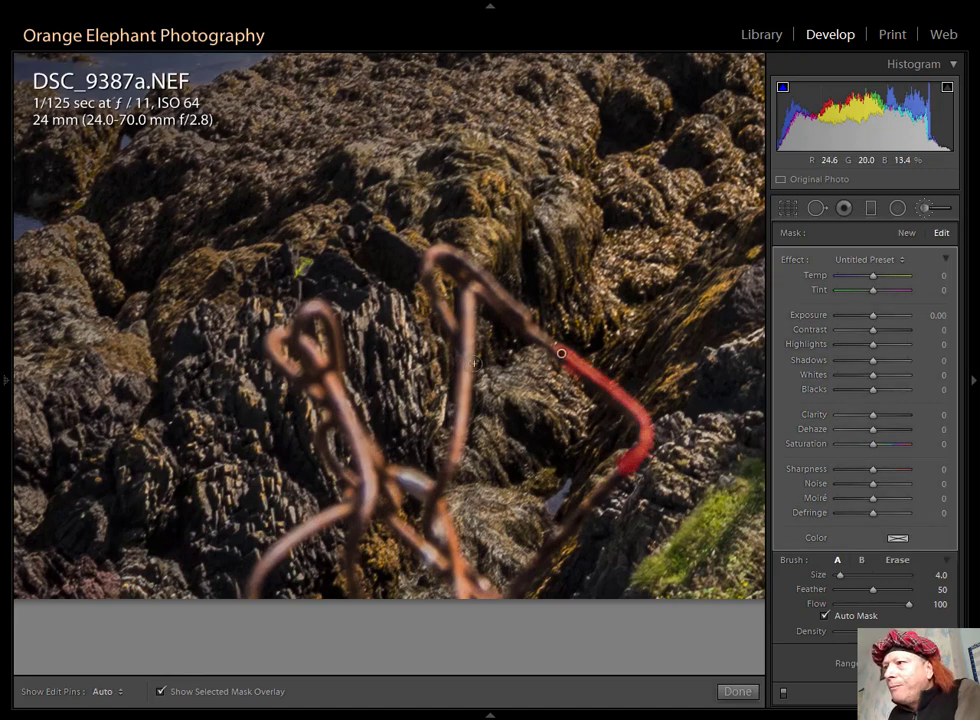
Step: Add the upright middle bar of the rusty metal and its hooked upper end to the brush mask
{"action": "key", "text": "h"}
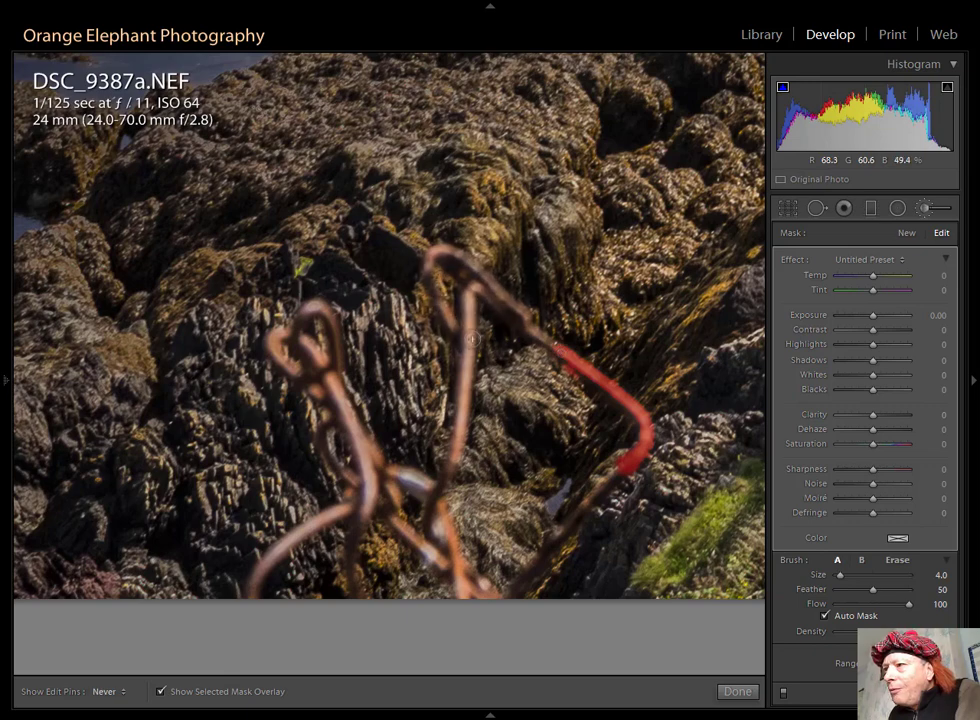
{"action": "left_click_drag", "start_coordinate": [468, 292], "coordinate": [461, 417]}
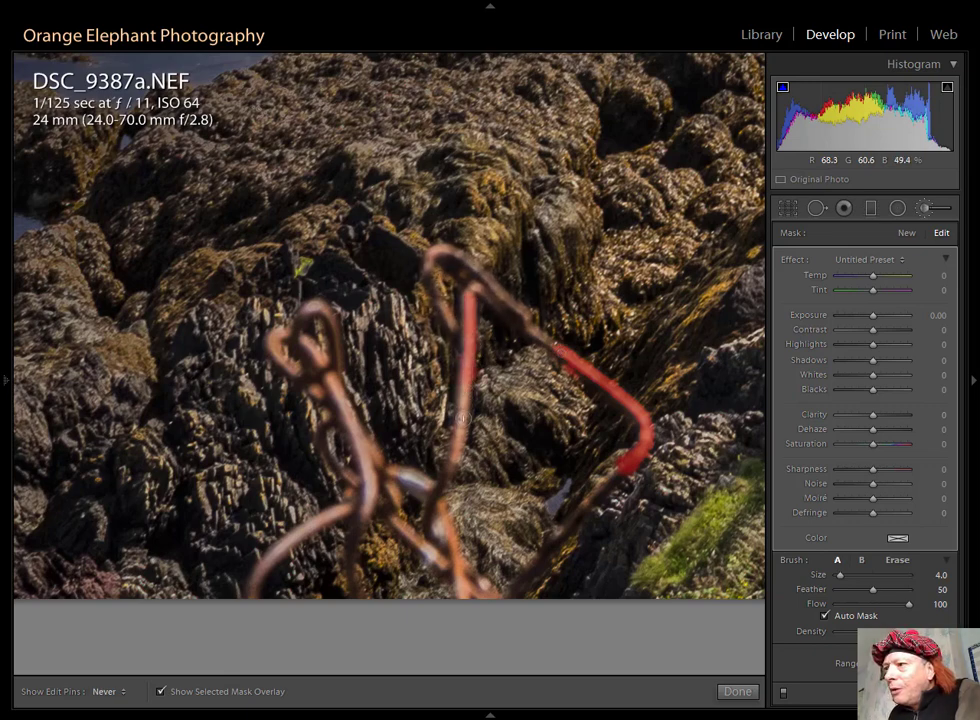
{"action": "key", "text": "h"}
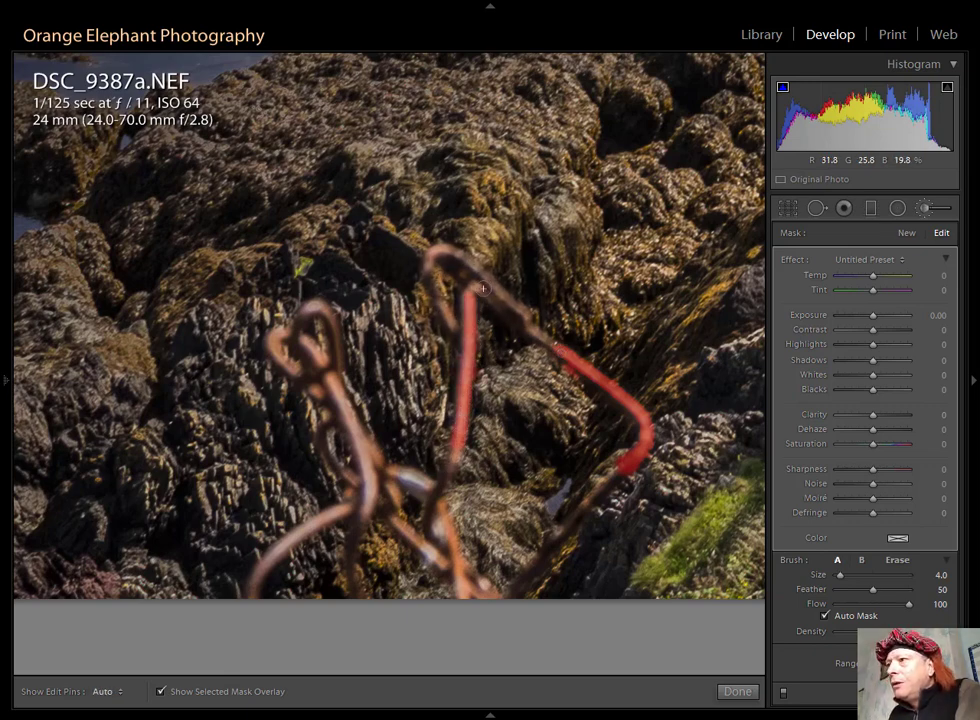
{"action": "key", "text": "h"}
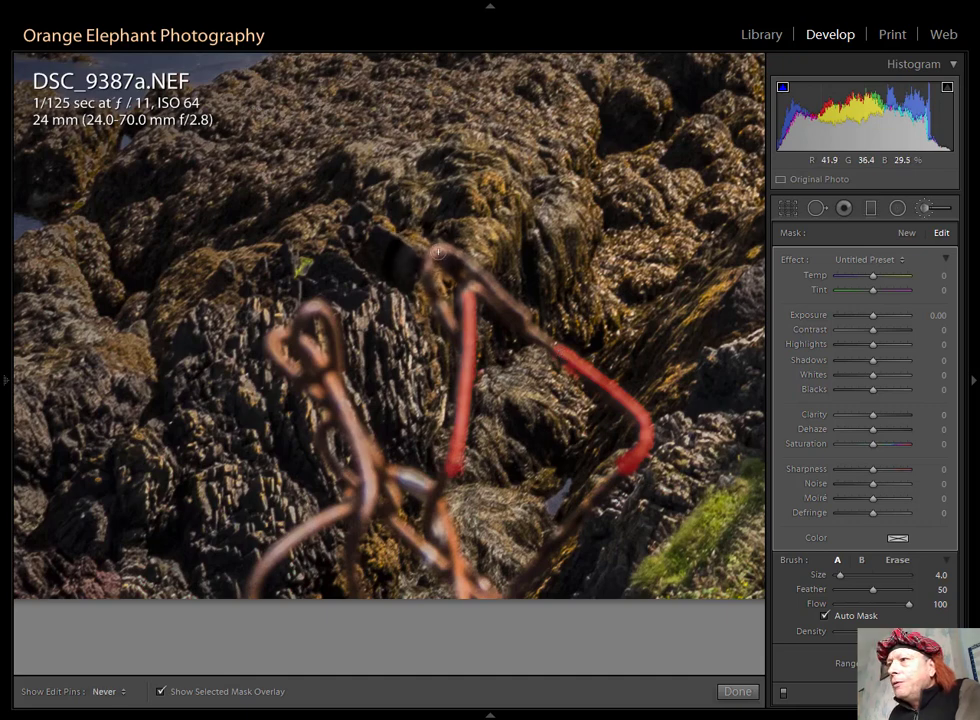
{"action": "left_click_drag", "start_coordinate": [446, 304], "coordinate": [455, 327]}
{"action": "key", "text": "h"}
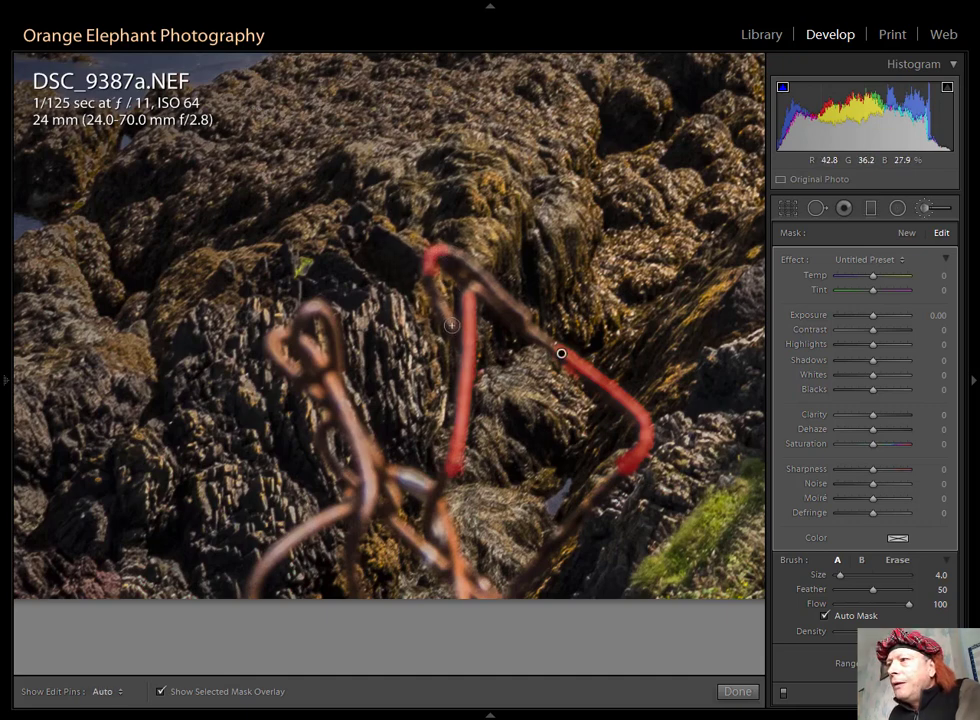
{"action": "key", "text": "h"}
{"action": "key", "text": "h"}
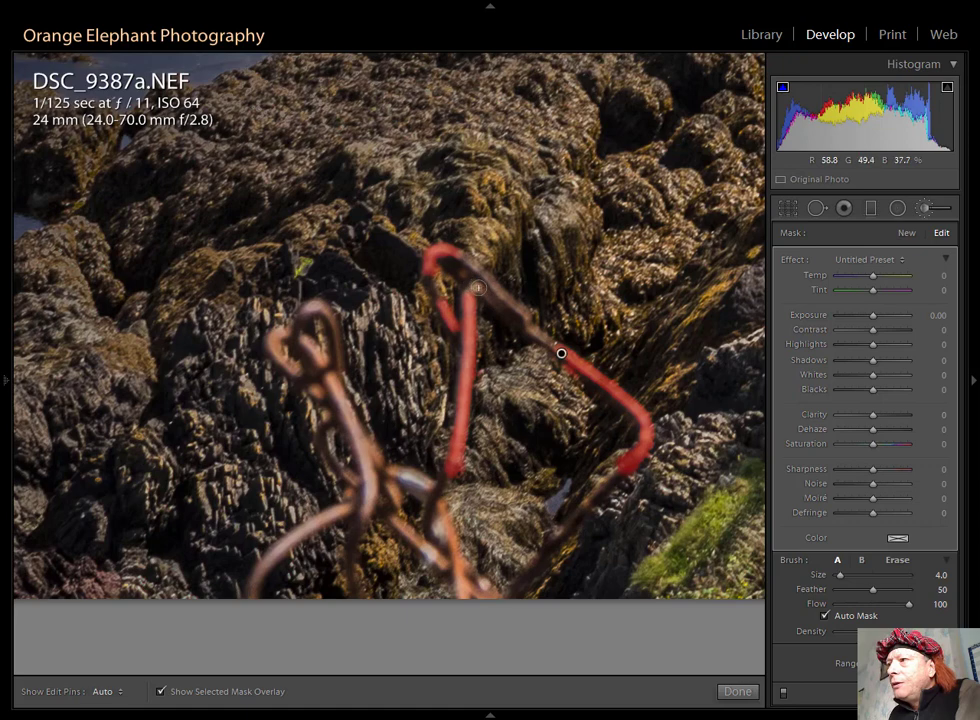
{"action": "key", "text": "h"}
{"action": "key", "text": "h"}
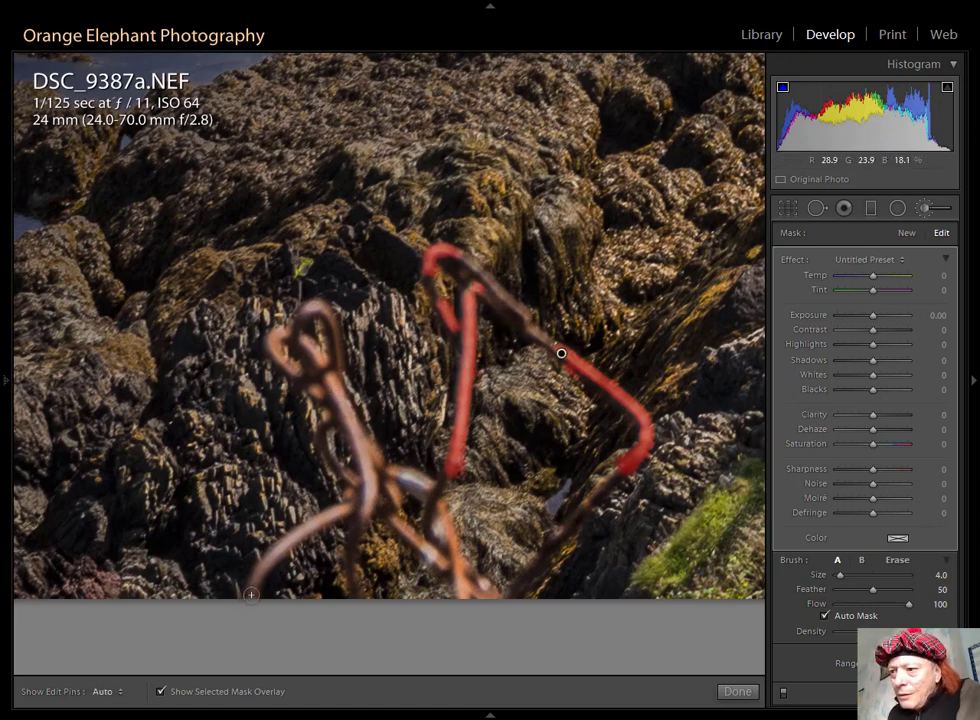
Step: Paint the curved lower-left rod, the thick rod rising from it and its looped tip into the mask
{"action": "key", "text": "h"}
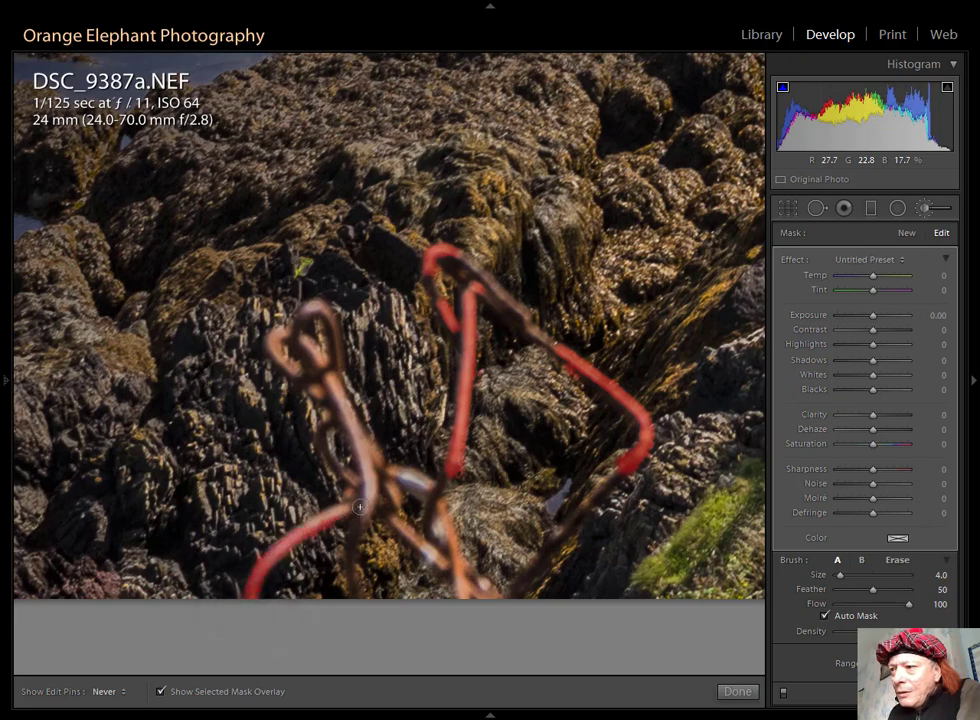
{"action": "key", "text": "h"}
{"action": "key", "text": "h"}
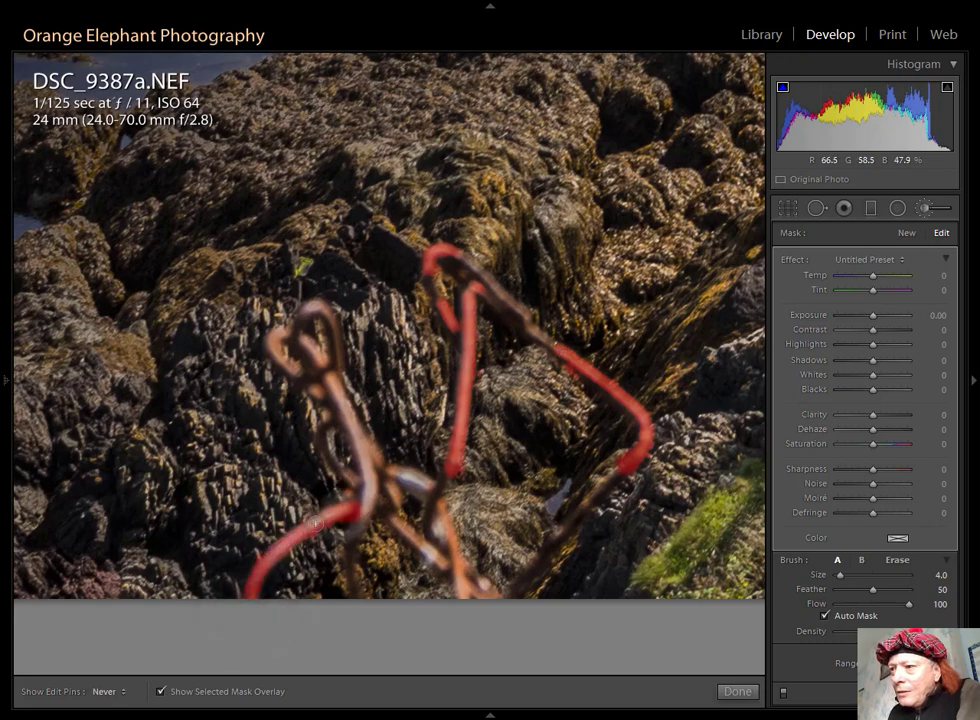
{"action": "key", "text": "h"}
{"action": "key", "text": "h"}
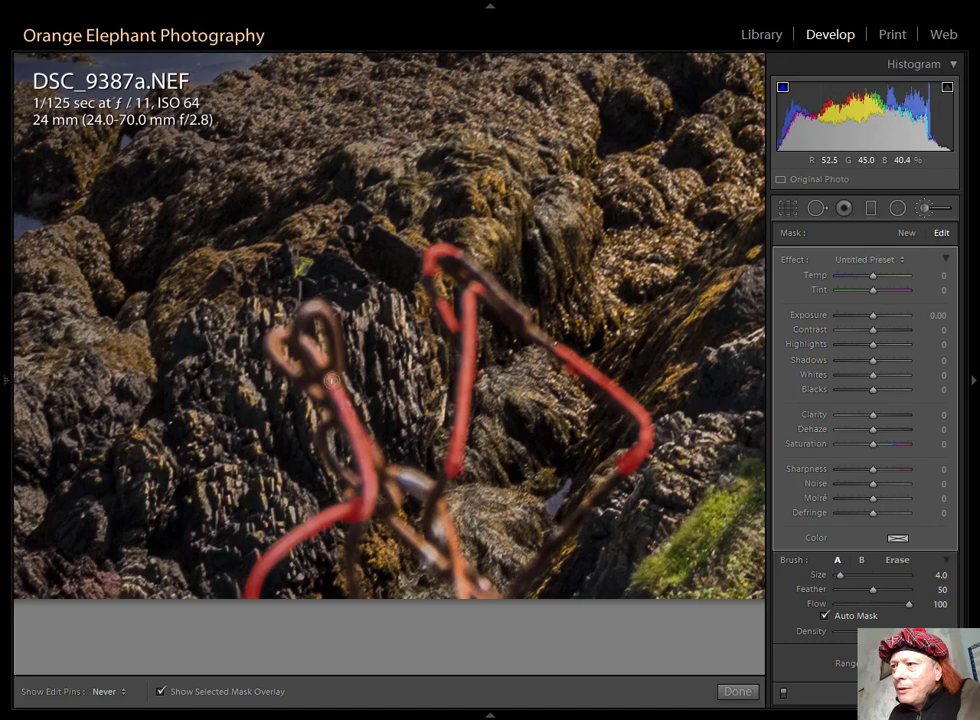
{"action": "mouse_move", "coordinate": [324, 394]}
{"action": "left_mouse_down"}
{"action": "mouse_move", "coordinate": [325, 316]}
{"action": "mouse_move", "coordinate": [316, 309]}
{"action": "mouse_move", "coordinate": [288, 346]}
{"action": "mouse_move", "coordinate": [274, 336]}
{"action": "mouse_move", "coordinate": [291, 370]}
{"action": "mouse_move", "coordinate": [324, 359]}
{"action": "left_mouse_up"}
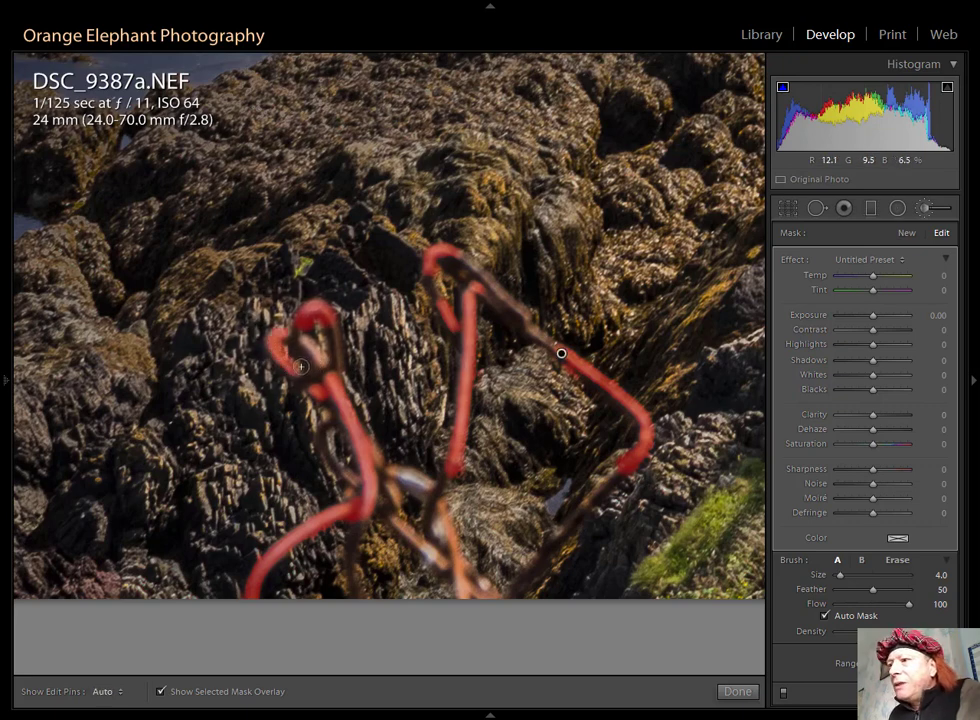
{"action": "left_click_drag", "start_coordinate": [320, 376], "coordinate": [309, 340]}
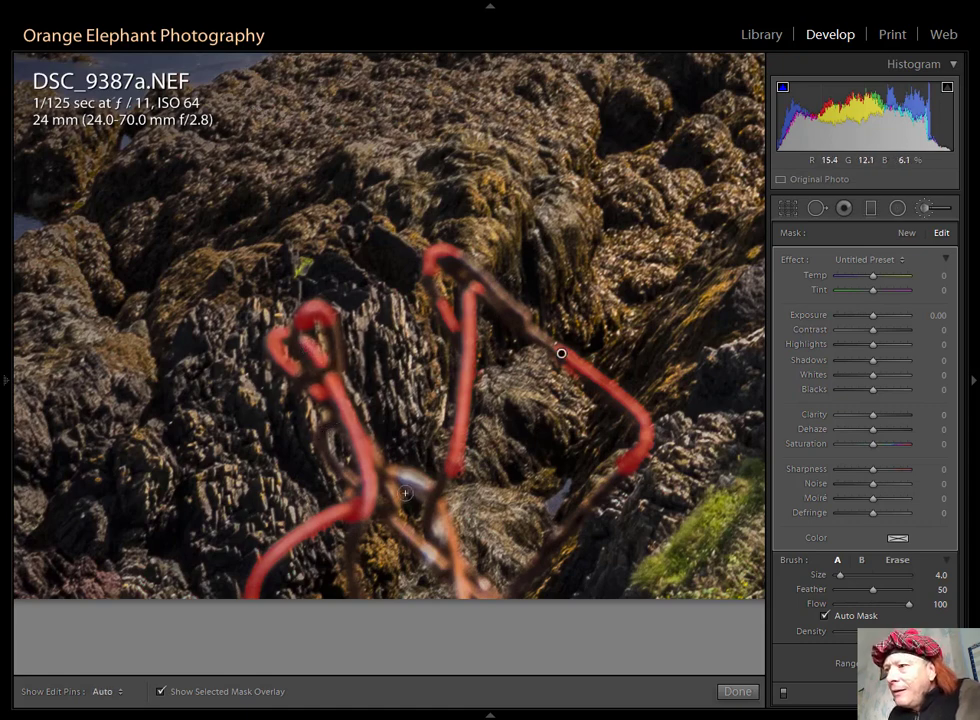
Step: Mask the short crosspiece, the lower rods where the metal joins, and the gap at the upper end of the angled outer bar
{"action": "left_click_drag", "start_coordinate": [432, 485], "coordinate": [388, 475]}
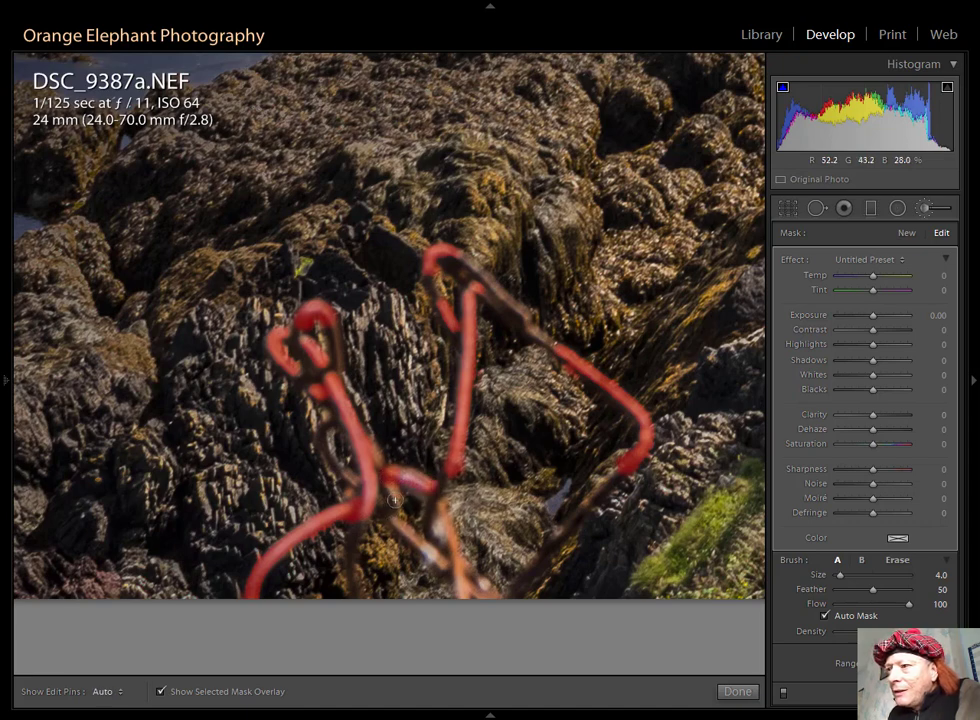
{"action": "left_click_drag", "start_coordinate": [394, 498], "coordinate": [360, 489]}
{"action": "left_click_drag", "start_coordinate": [442, 563], "coordinate": [399, 522]}
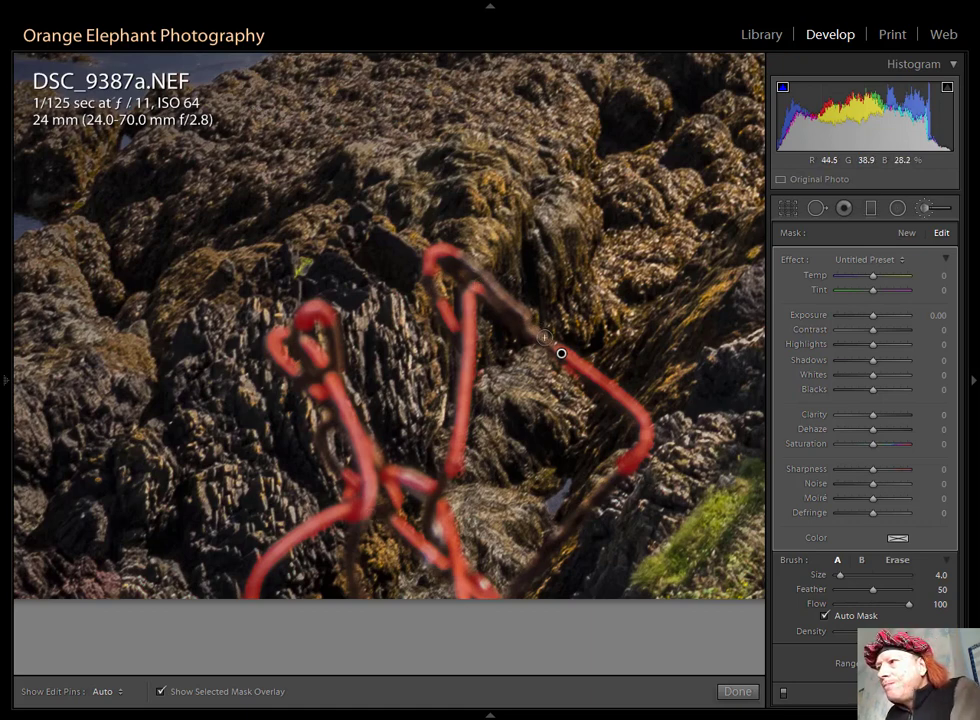
{"action": "left_click", "coordinate": [545, 338]}
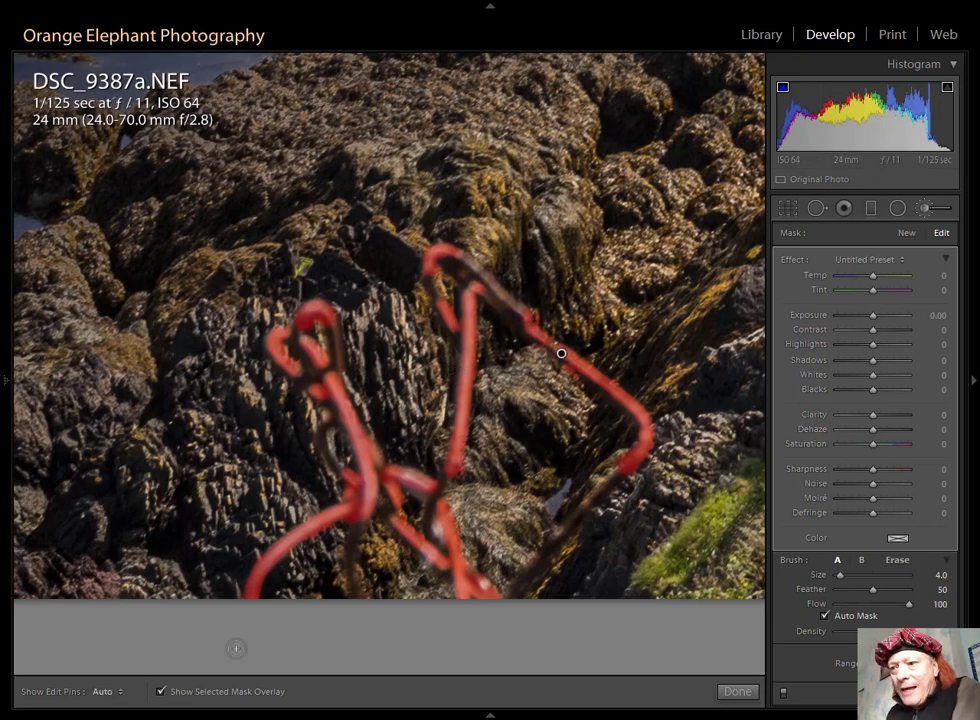
Step: Hide the overlay, set the masked metal's Whites and Highlights to -100, and brush over its remaining bright parts at size 3
{"action": "left_click", "coordinate": [160, 691]}
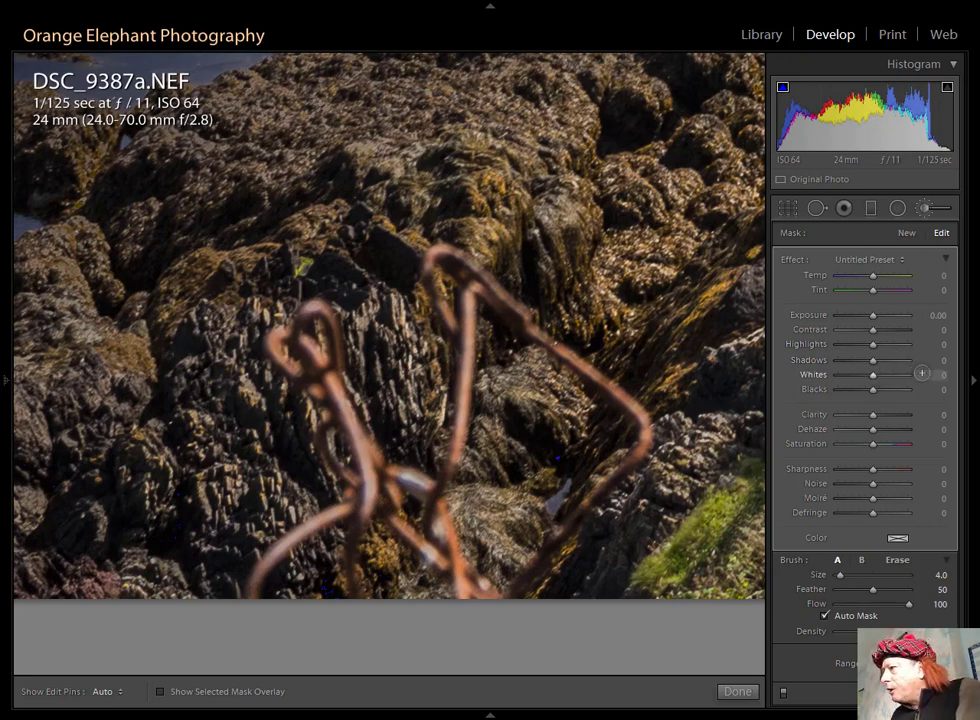
{"action": "left_click_drag", "start_coordinate": [909, 372], "coordinate": [824, 375]}
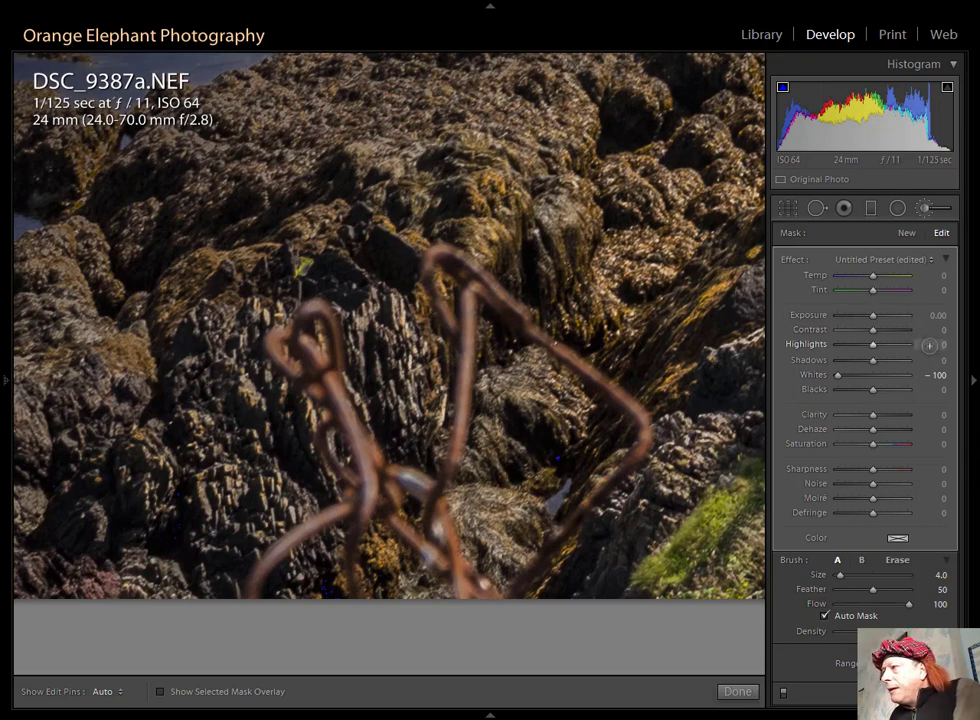
{"action": "left_click_drag", "start_coordinate": [929, 344], "coordinate": [838, 344]}
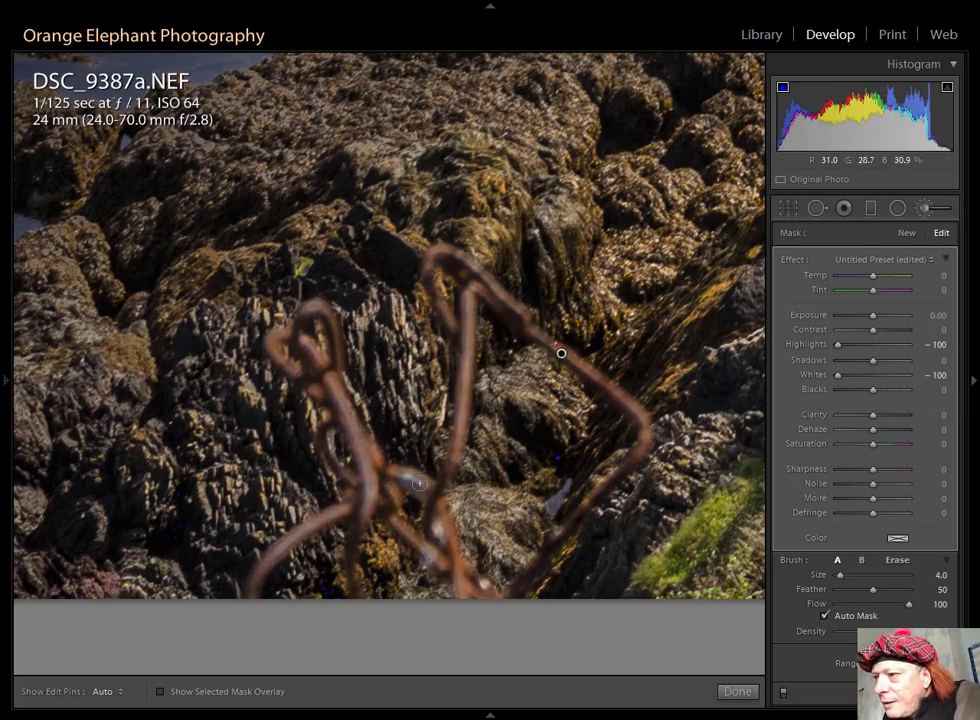
{"action": "key", "text": "["}
{"action": "mouse_move", "coordinate": [423, 487]}
{"action": "left_mouse_down"}
{"action": "mouse_move", "coordinate": [408, 481]}
{"action": "mouse_move", "coordinate": [431, 504]}
{"action": "mouse_move", "coordinate": [442, 540]}
{"action": "mouse_move", "coordinate": [431, 559]}
{"action": "mouse_move", "coordinate": [486, 590]}
{"action": "left_mouse_up"}
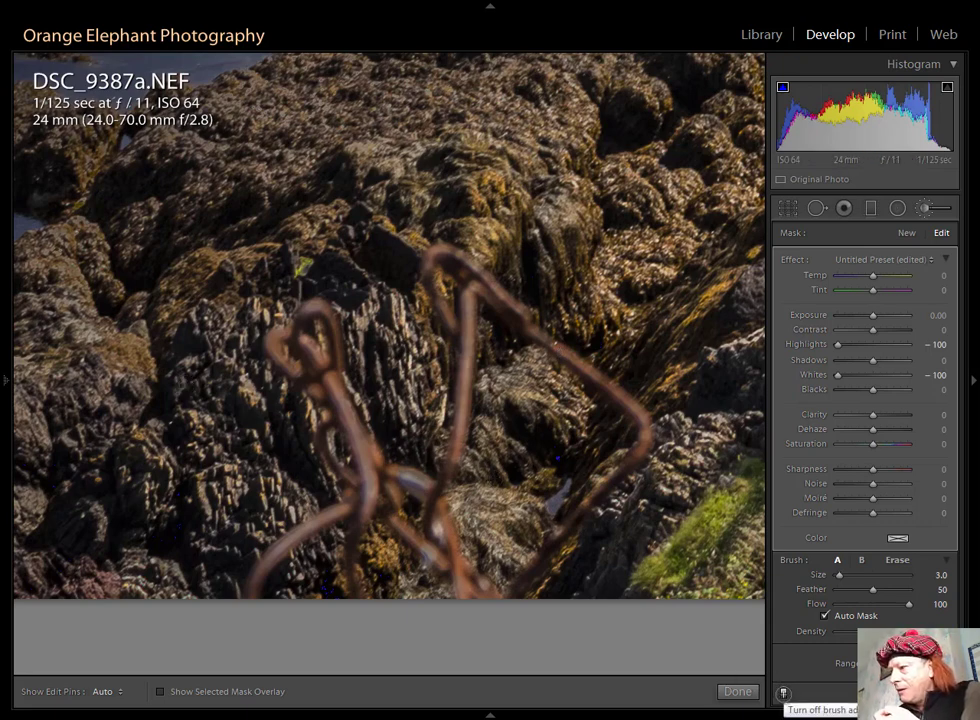
Step: Compare the photo with the brush adjustments off and on, then view the whole photo and finish the brush edit
{"action": "left_click", "coordinate": [783, 694]}
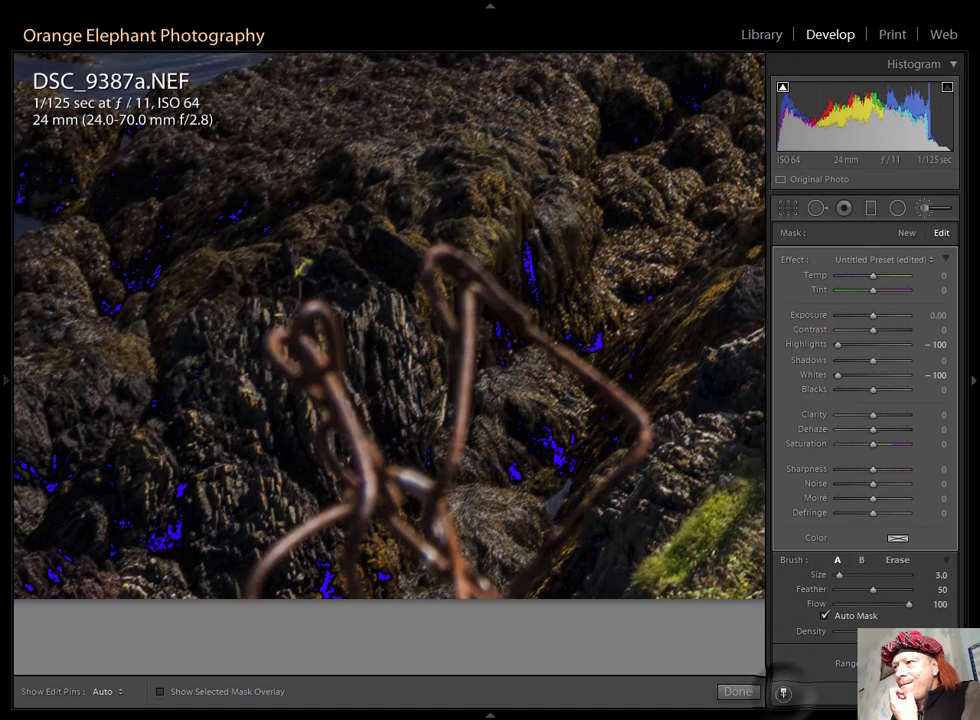
{"action": "left_click", "coordinate": [783, 694]}
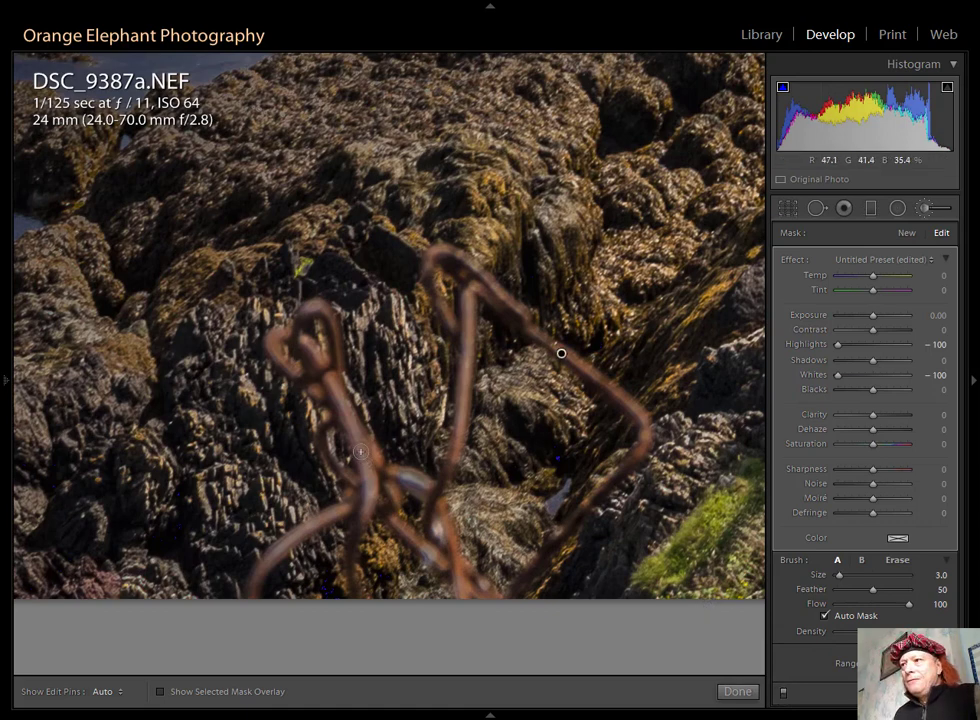
{"action": "key", "text": "z"}
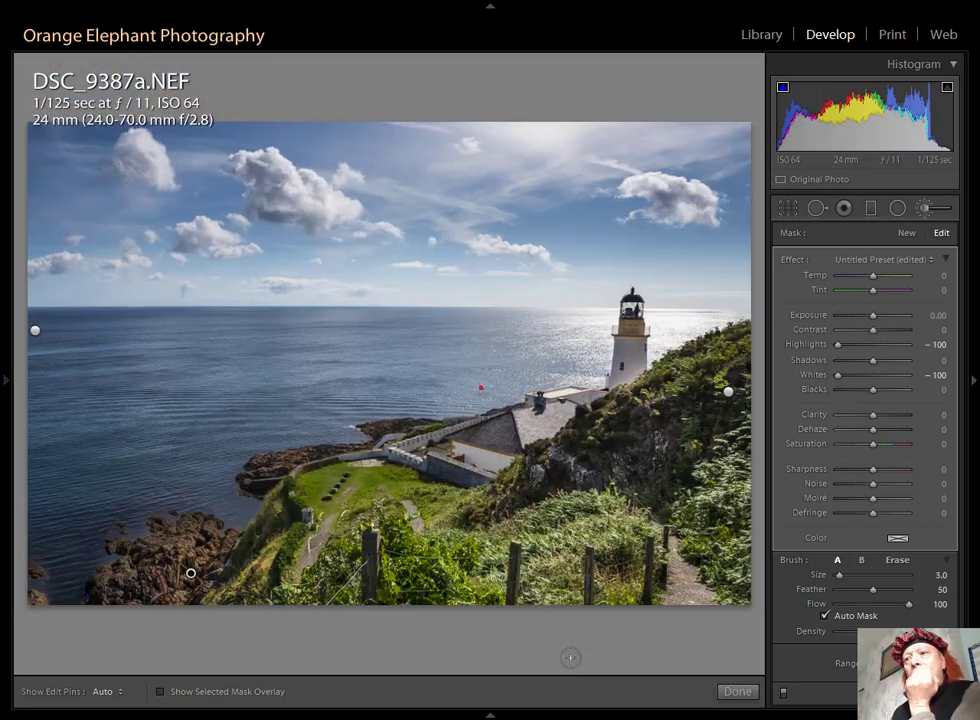
{"action": "left_click", "coordinate": [745, 692]}
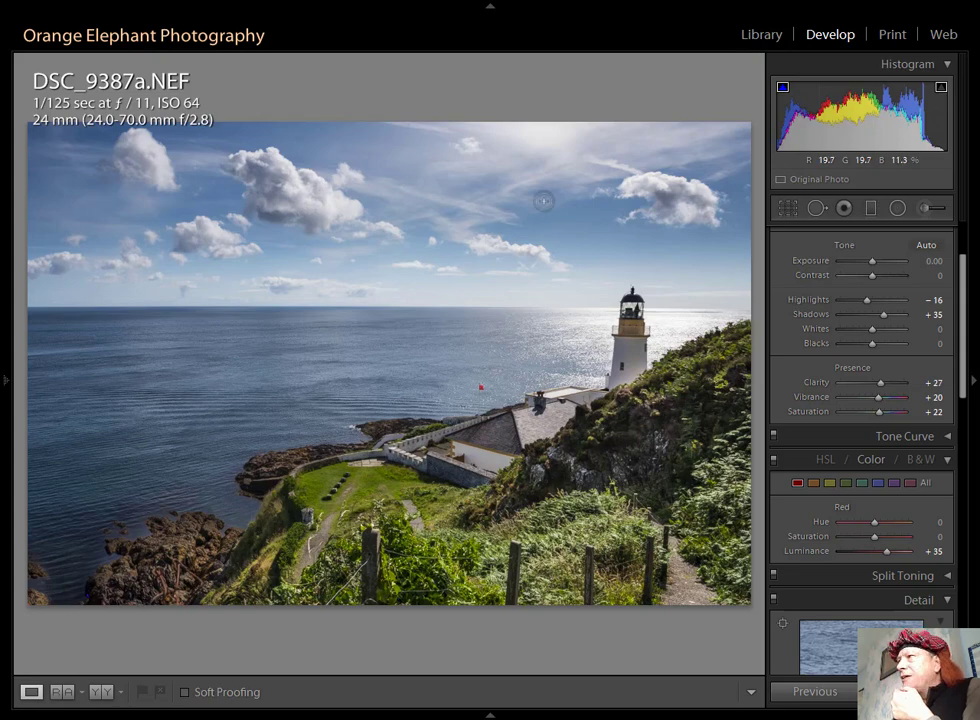
Step: Switch to the Library module and display the photo's focus points with the Show Focus Points plug-in
{"action": "left_click", "coordinate": [762, 35]}
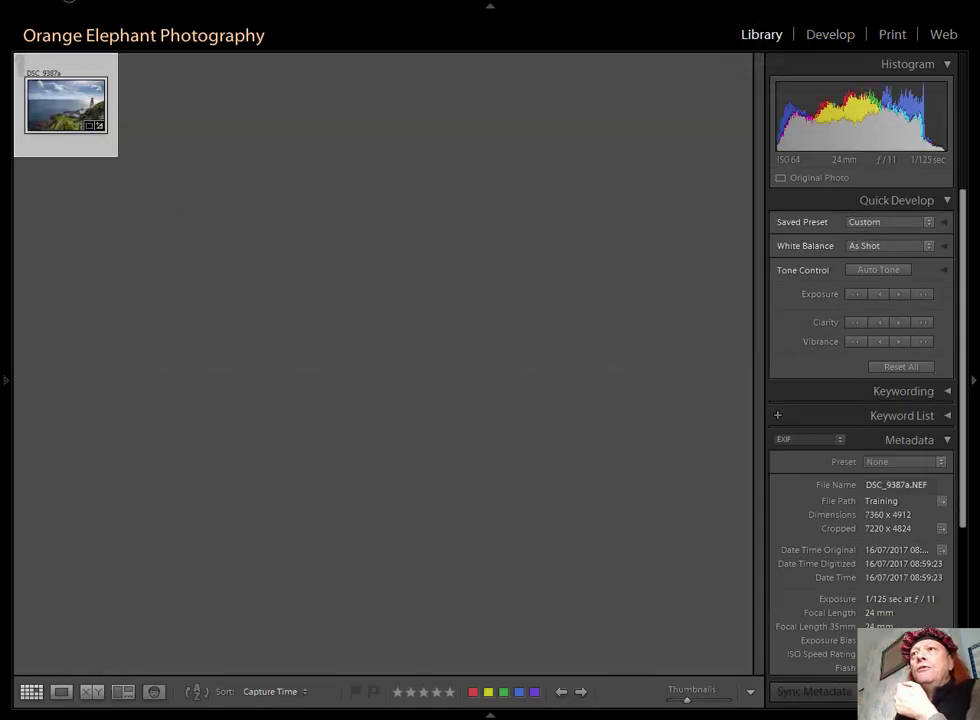
{"action": "left_click", "coordinate": [69, 0]}
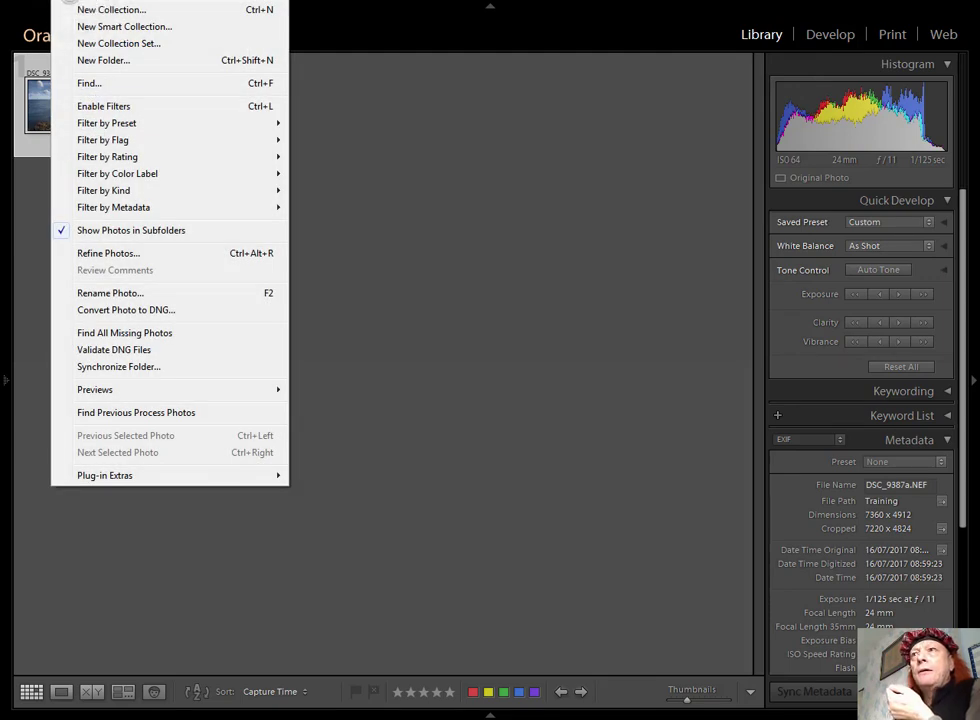
{"action": "mouse_move", "coordinate": [188, 474]}
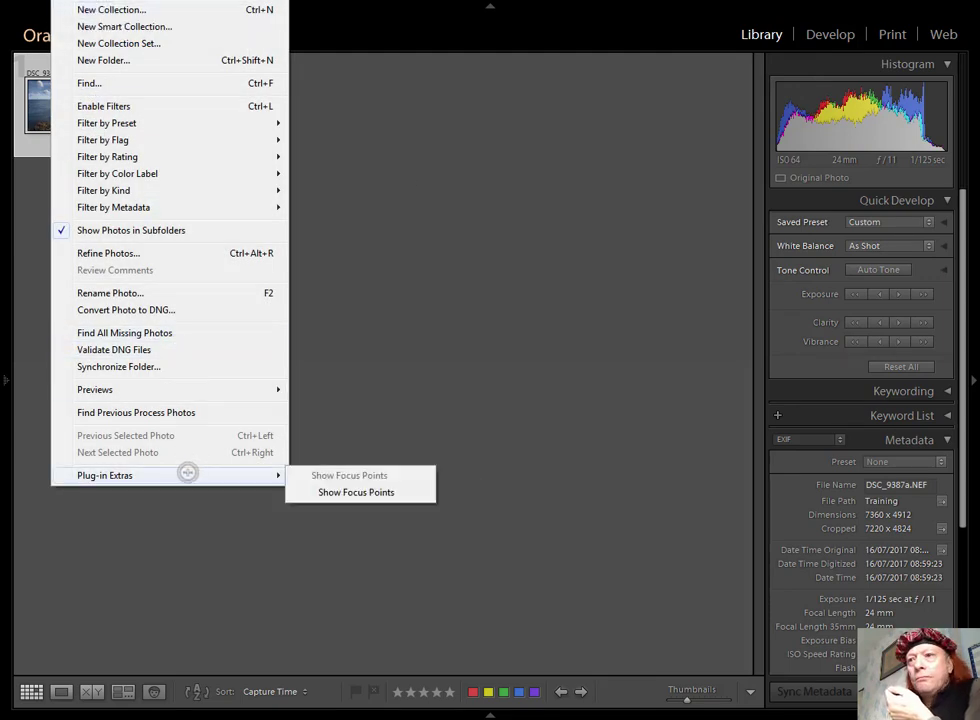
{"action": "left_click", "coordinate": [356, 492]}
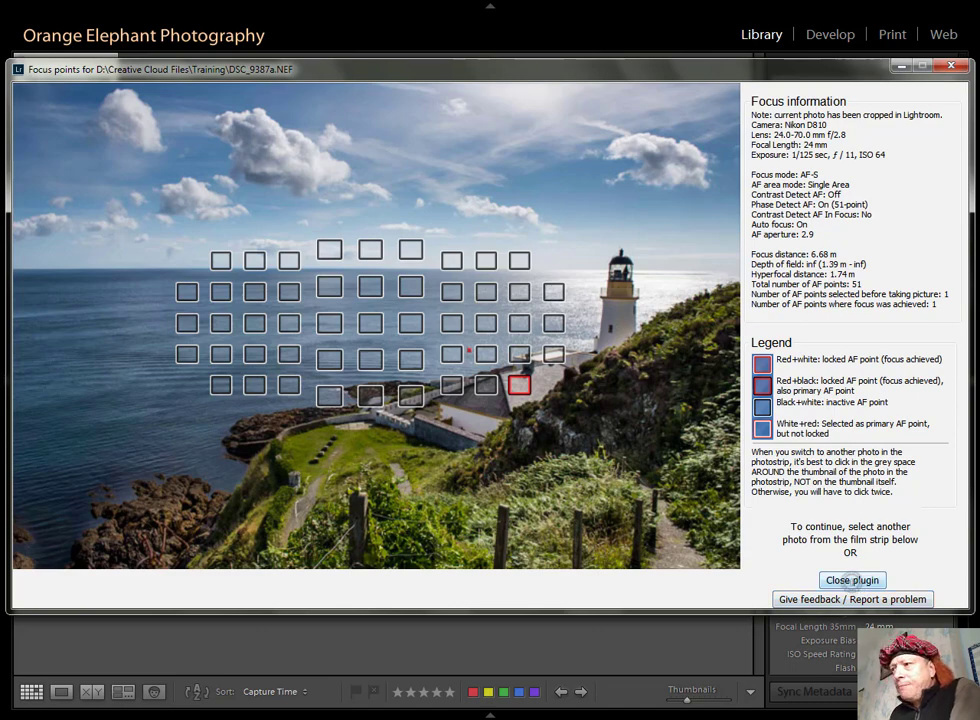
Step: Close the focus point display, return to the Develop module, and inspect the tiled roof close up before viewing the whole photo again
{"action": "left_click", "coordinate": [852, 580]}
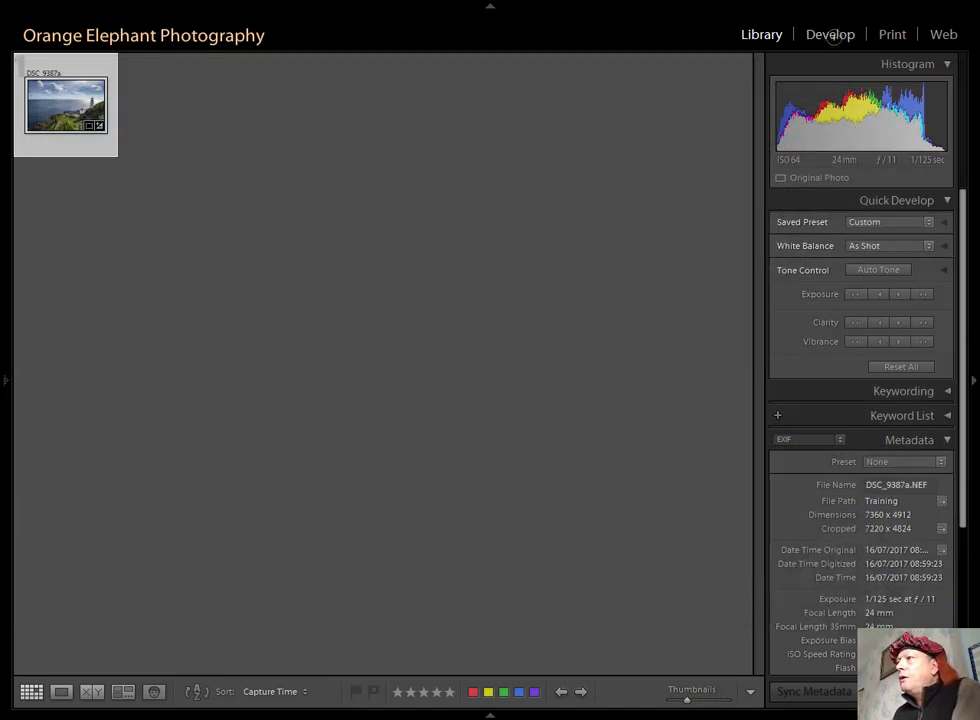
{"action": "left_click", "coordinate": [832, 36]}
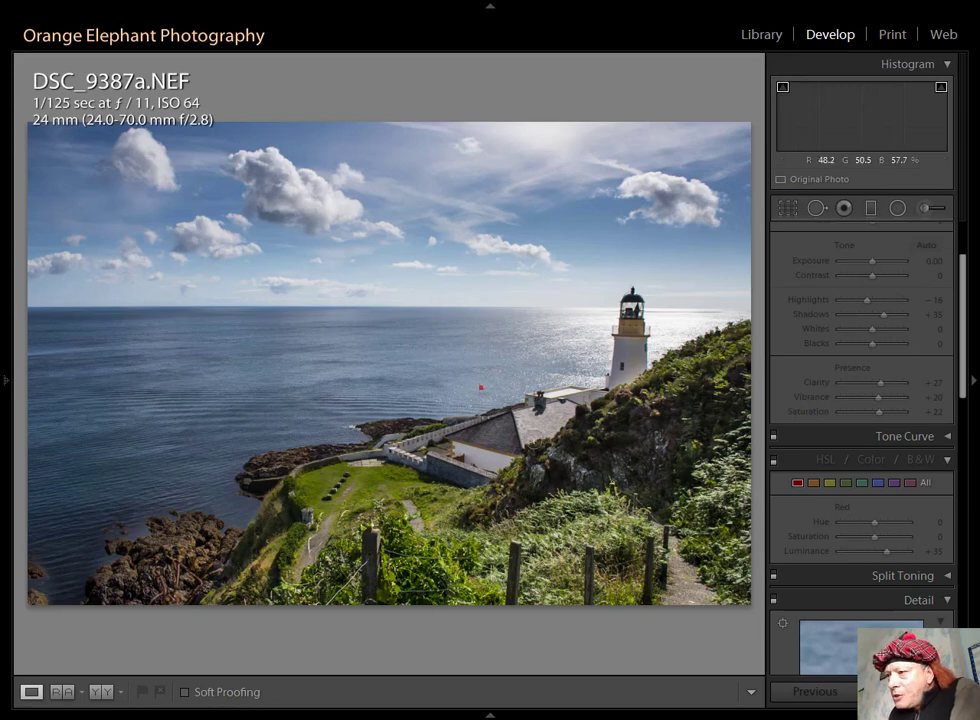
{"action": "left_click", "coordinate": [531, 432]}
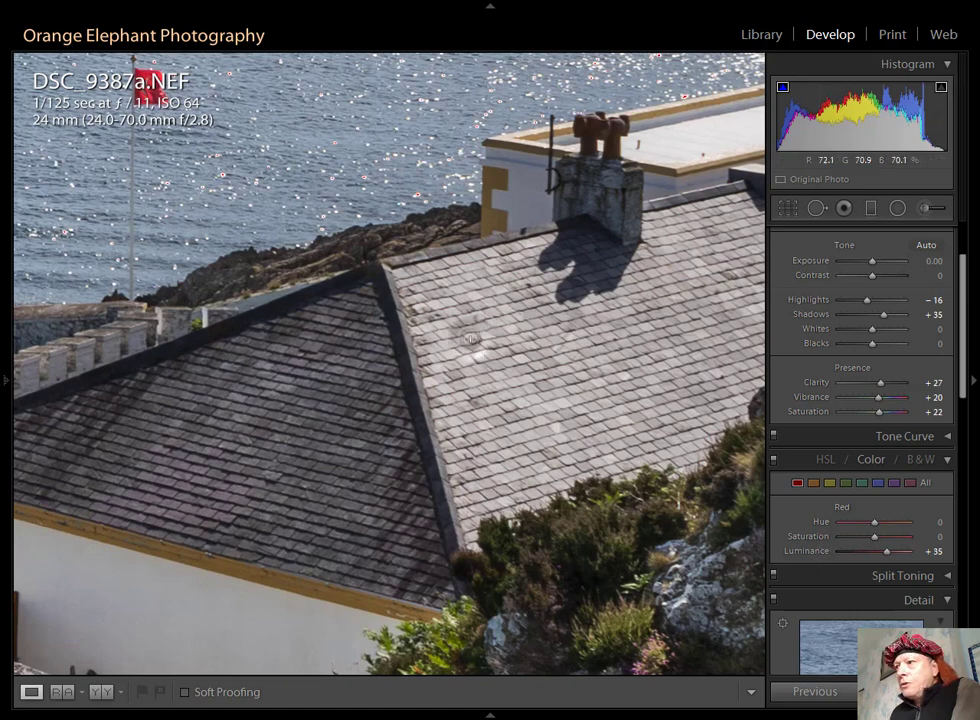
{"action": "left_click", "coordinate": [470, 340]}
{"action": "left_click", "coordinate": [470, 340]}
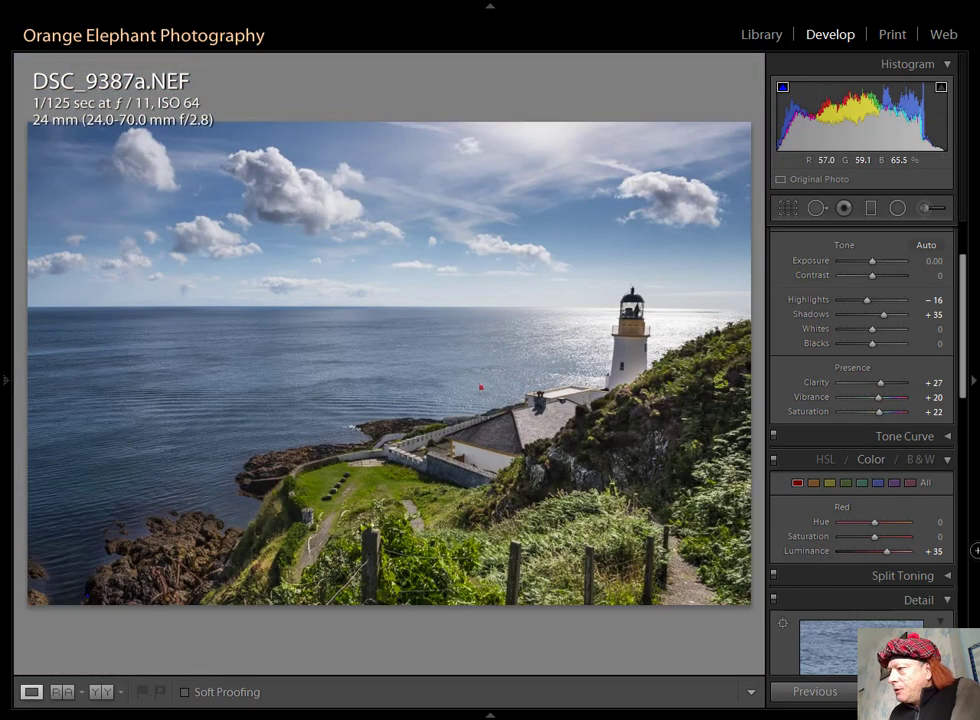
Step: Centre the Detail preview on the tiled roof beside the lighthouse at close-up magnification
{"action": "scroll", "coordinate": [953, 398], "scroll_direction": "down", "scroll_amount": 6}
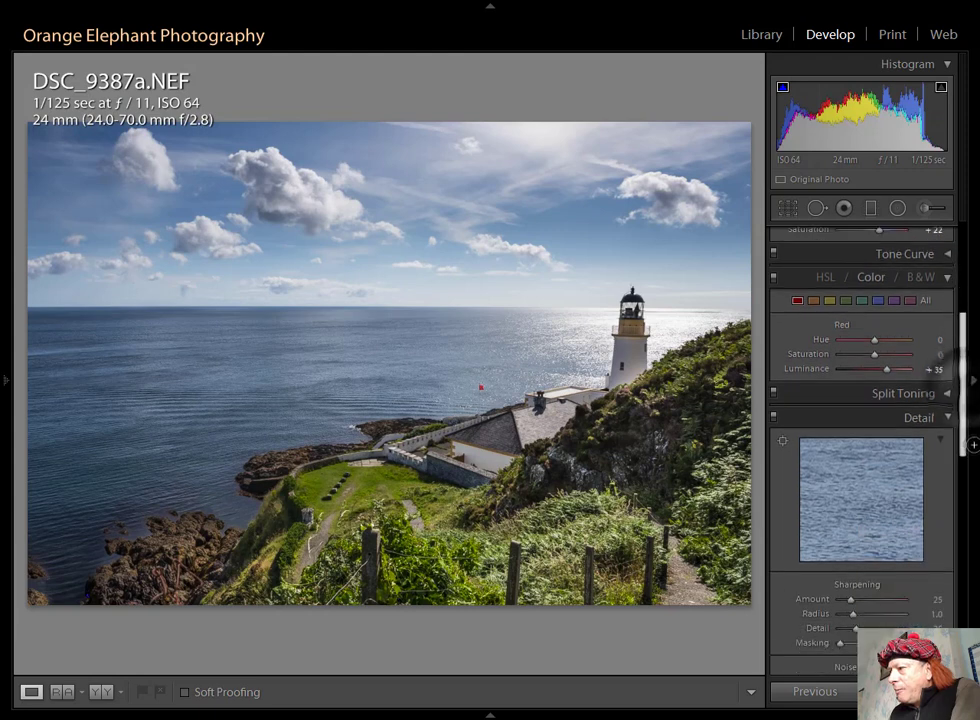
{"action": "left_click", "coordinate": [868, 510]}
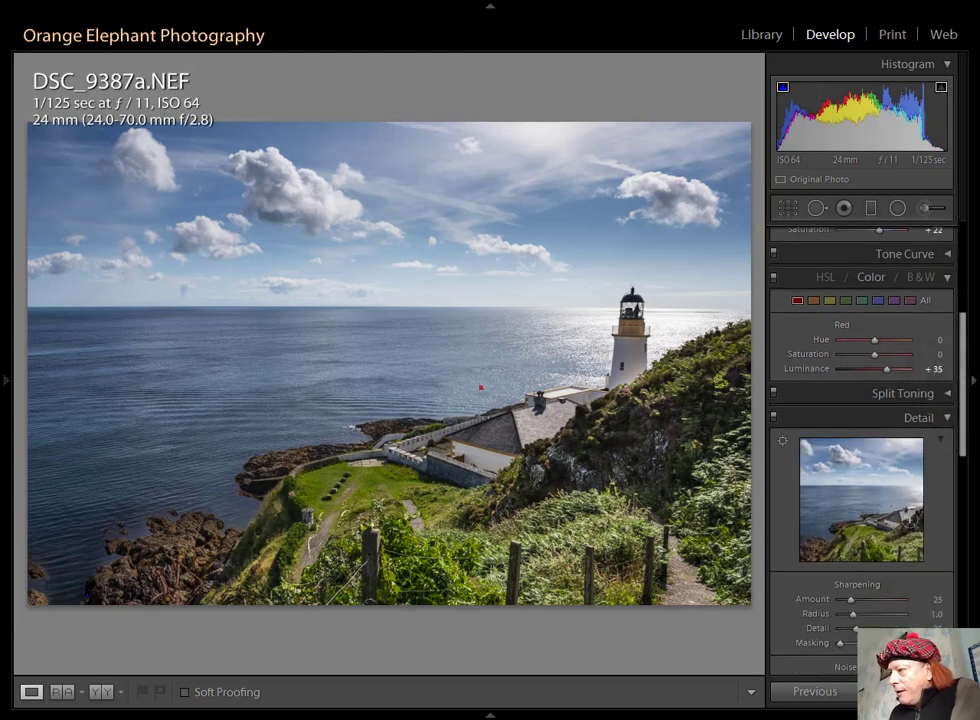
{"action": "left_click", "coordinate": [857, 517]}
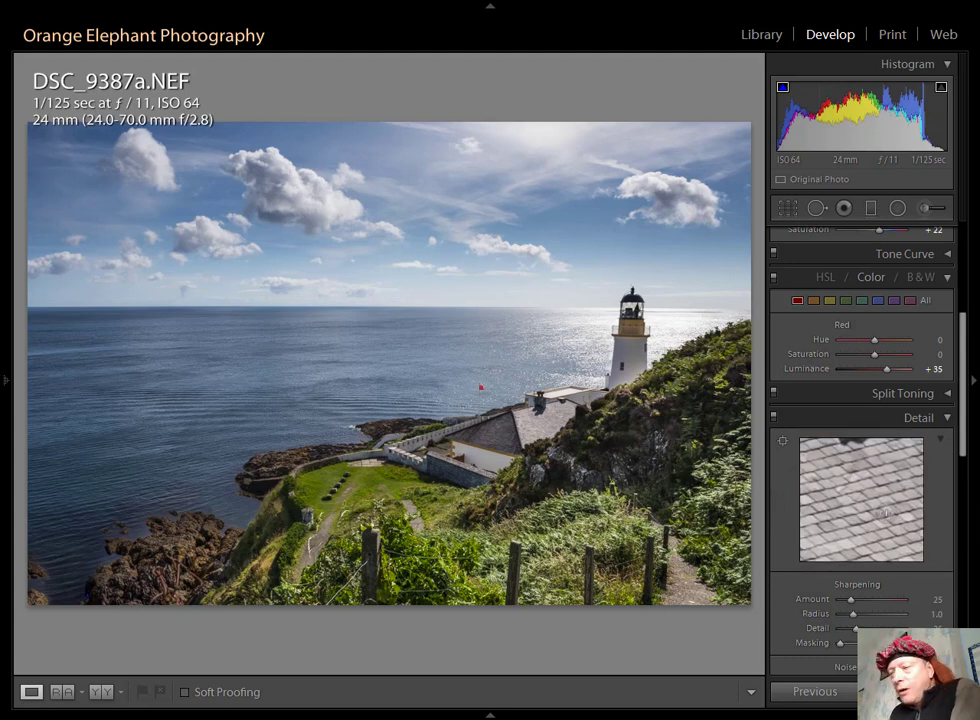
{"action": "left_click_drag", "start_coordinate": [885, 513], "coordinate": [874, 515]}
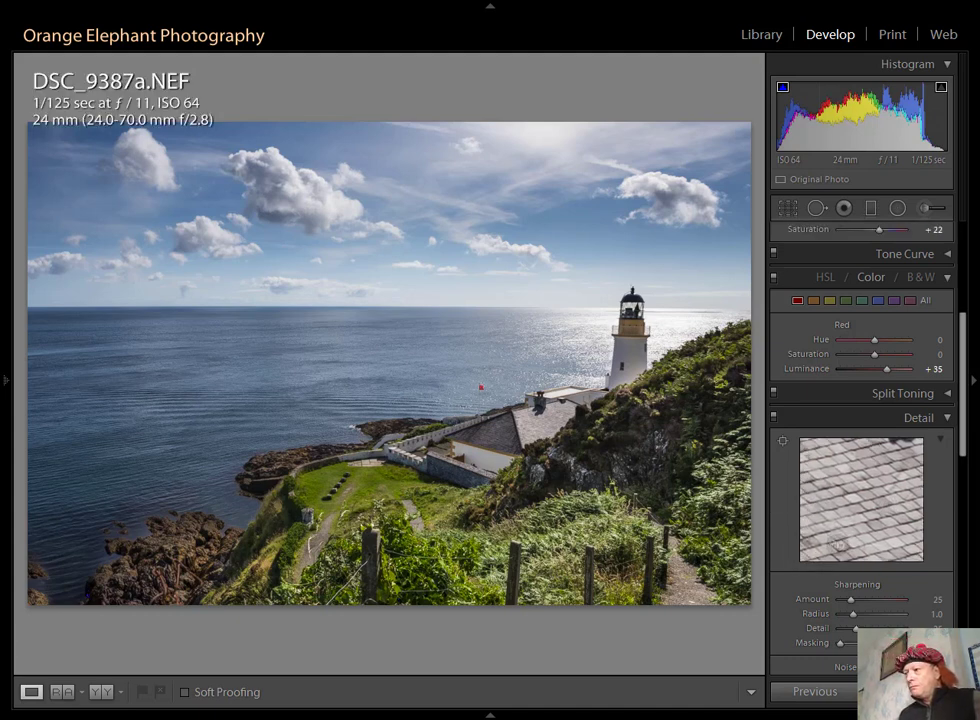
{"action": "left_click_drag", "start_coordinate": [839, 546], "coordinate": [838, 545]}
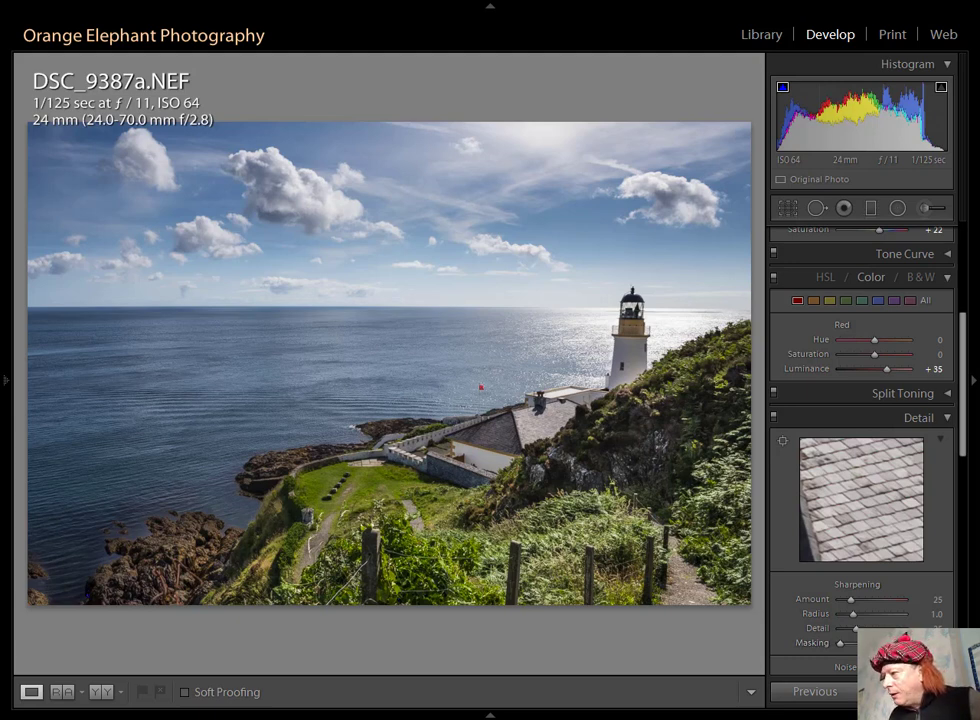
Step: Set the sharpening Masking to 70 with the black-and-white mask preview displayed, limiting sharpening mainly to the edges
{"action": "key", "text": "alt"}
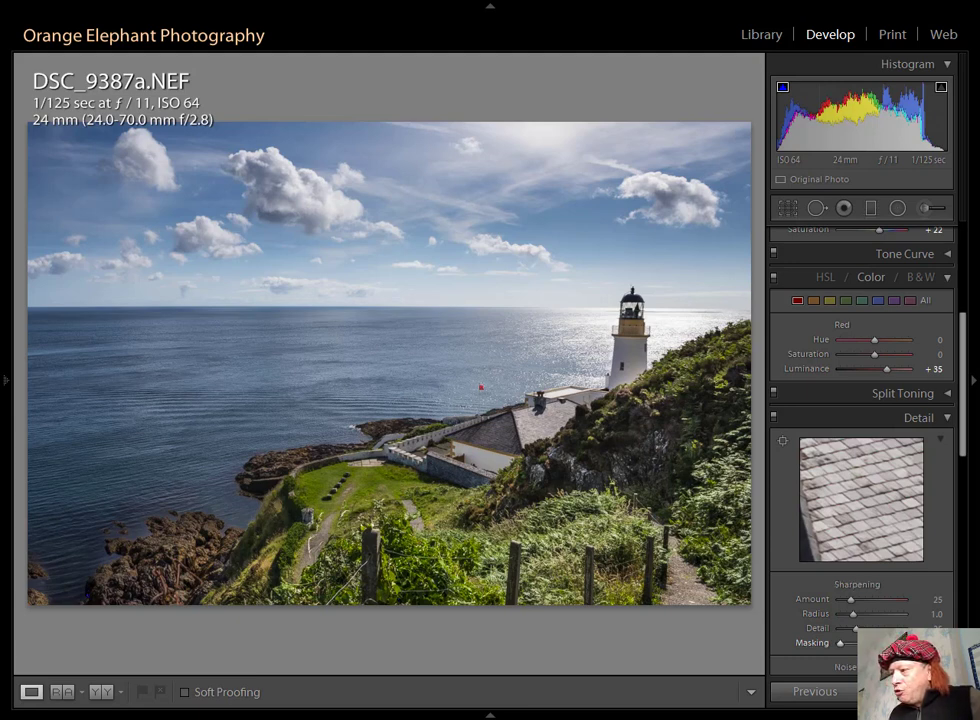
{"action": "left_click", "coordinate": [840, 642], "text": "alt"}
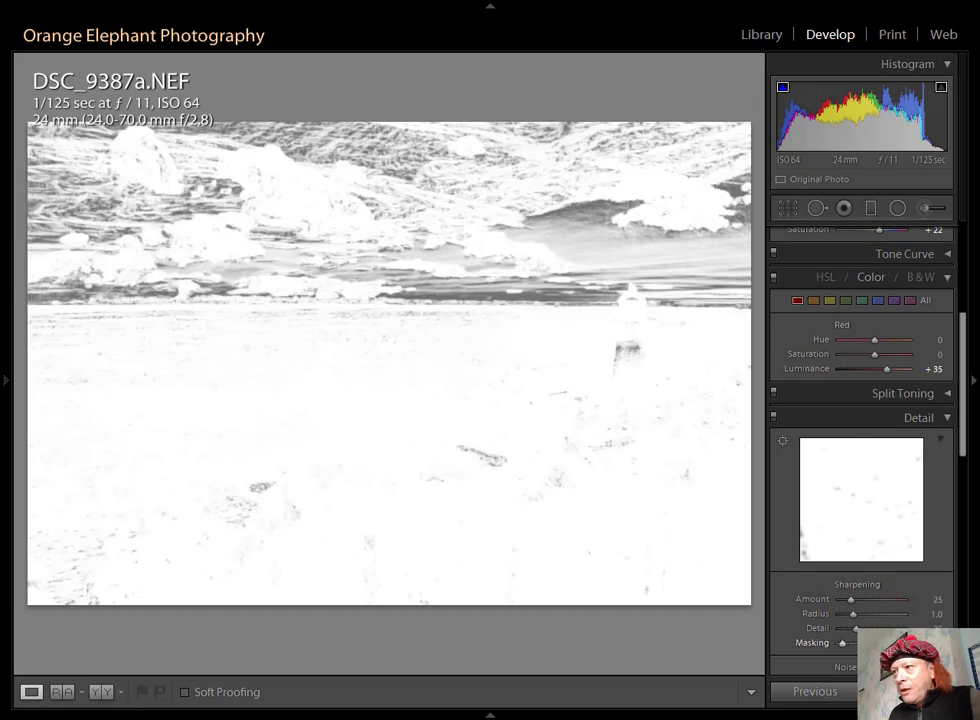
{"action": "left_click_drag", "start_coordinate": [842, 643], "coordinate": [840, 643]}
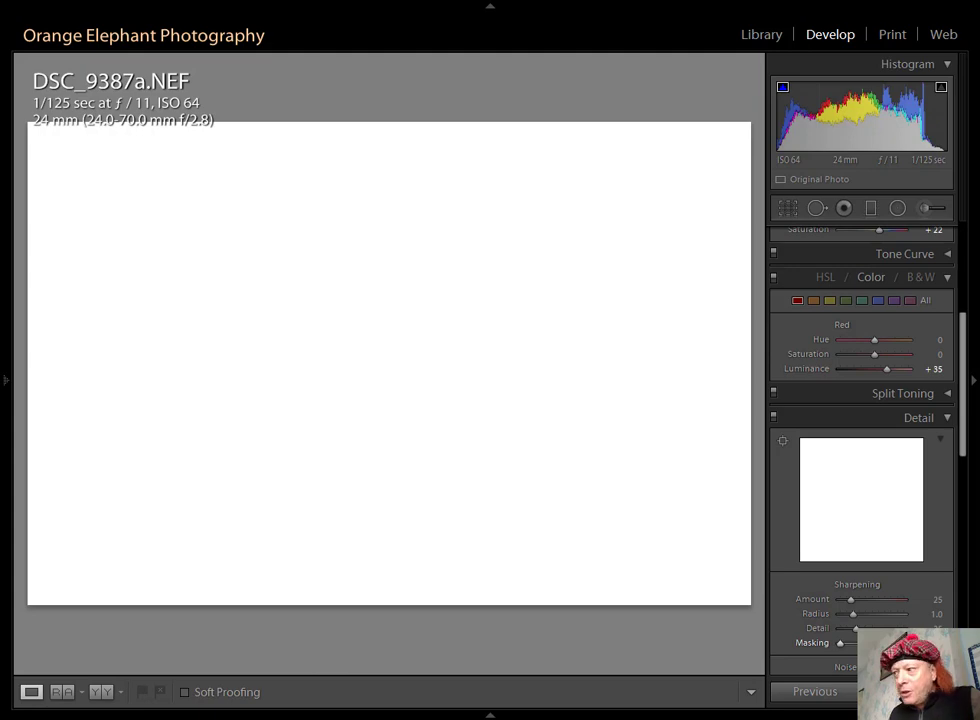
{"action": "left_click_drag", "start_coordinate": [842, 643], "coordinate": [863, 643]}
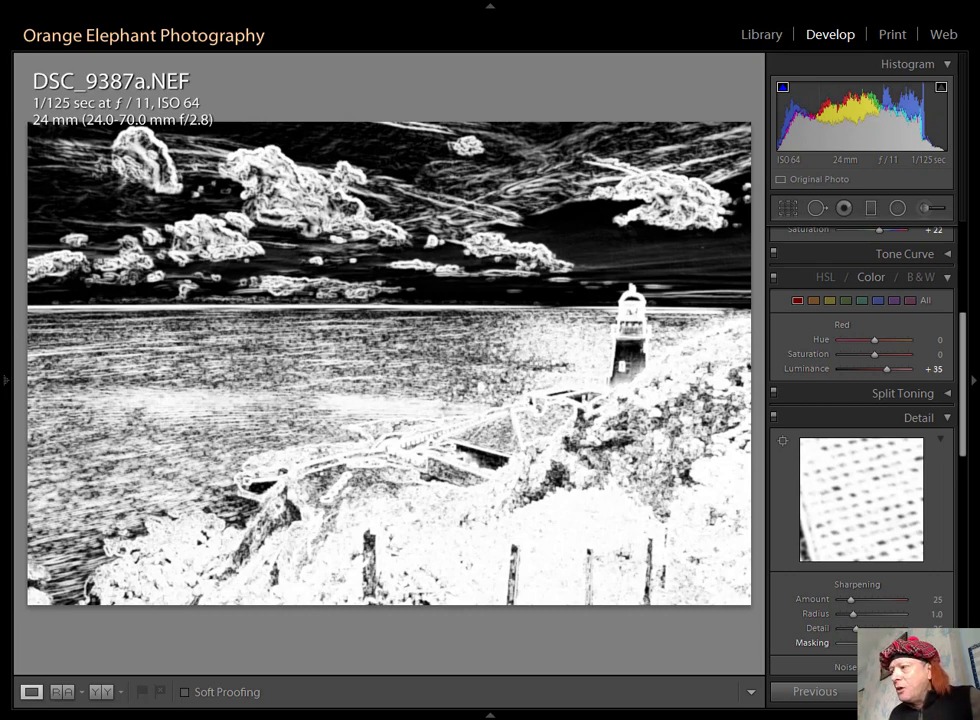
{"action": "left_click_drag", "start_coordinate": [863, 643], "coordinate": [880, 643]}
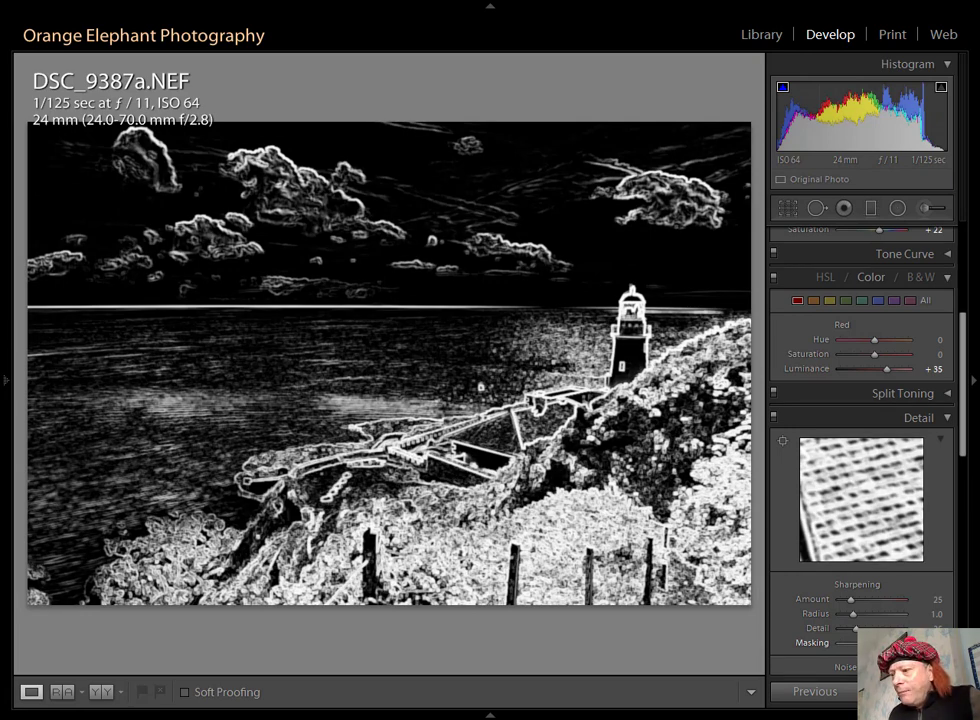
{"action": "left_click_drag", "start_coordinate": [880, 643], "coordinate": [876, 643]}
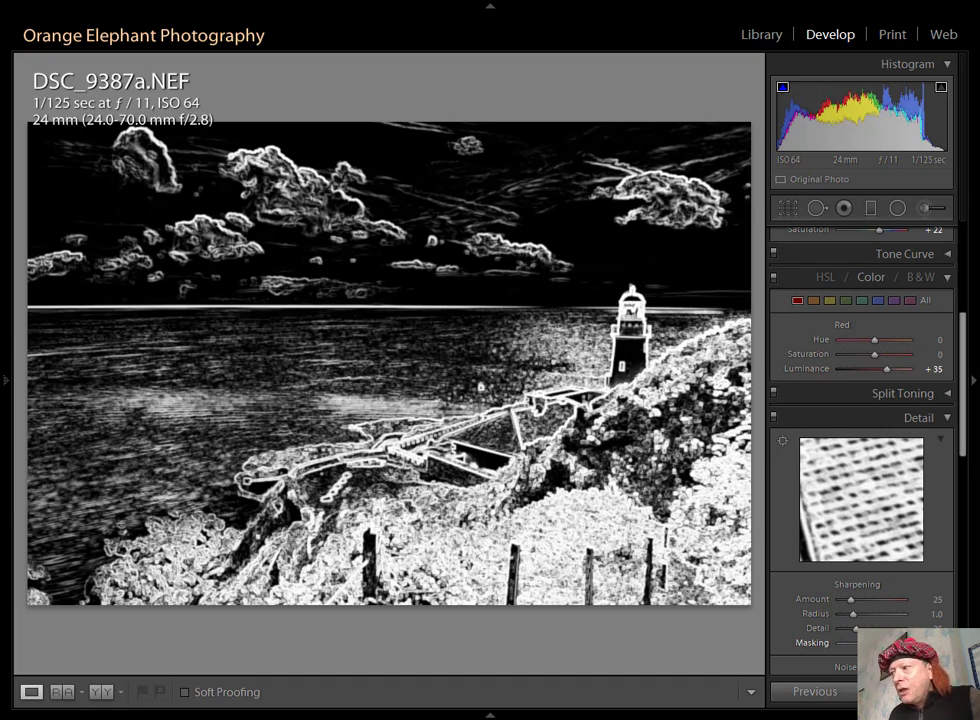
{"action": "left_click_drag", "start_coordinate": [868, 643], "coordinate": [868, 643]}
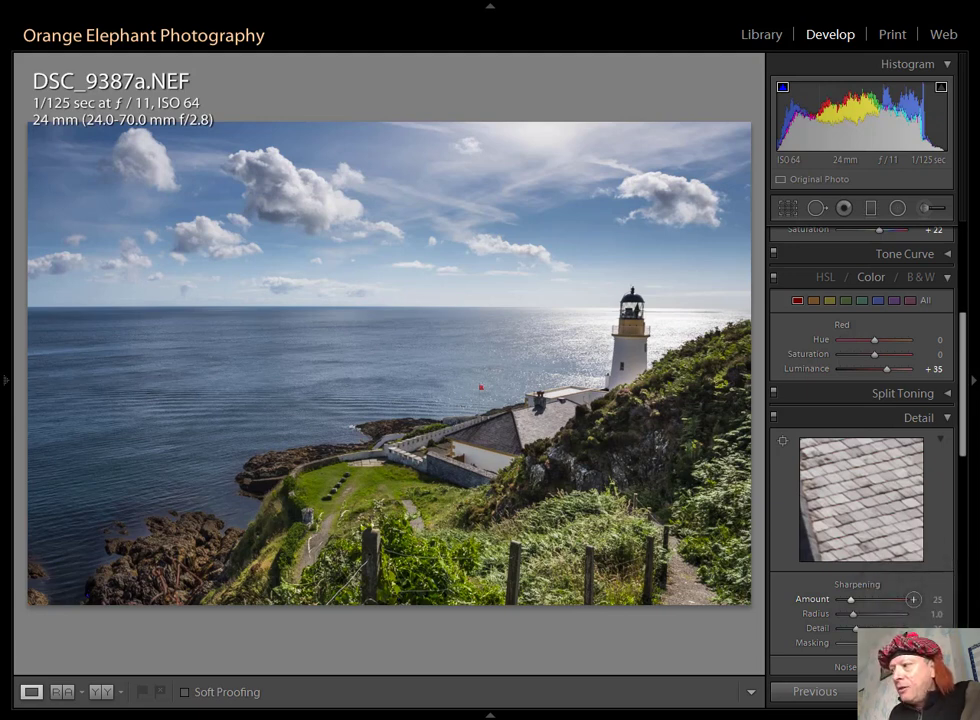
Step: Set the sharpening Amount to 91 and compare the photo with the Detail adjustments off and on
{"action": "left_click_drag", "start_coordinate": [914, 598], "coordinate": [975, 600]}
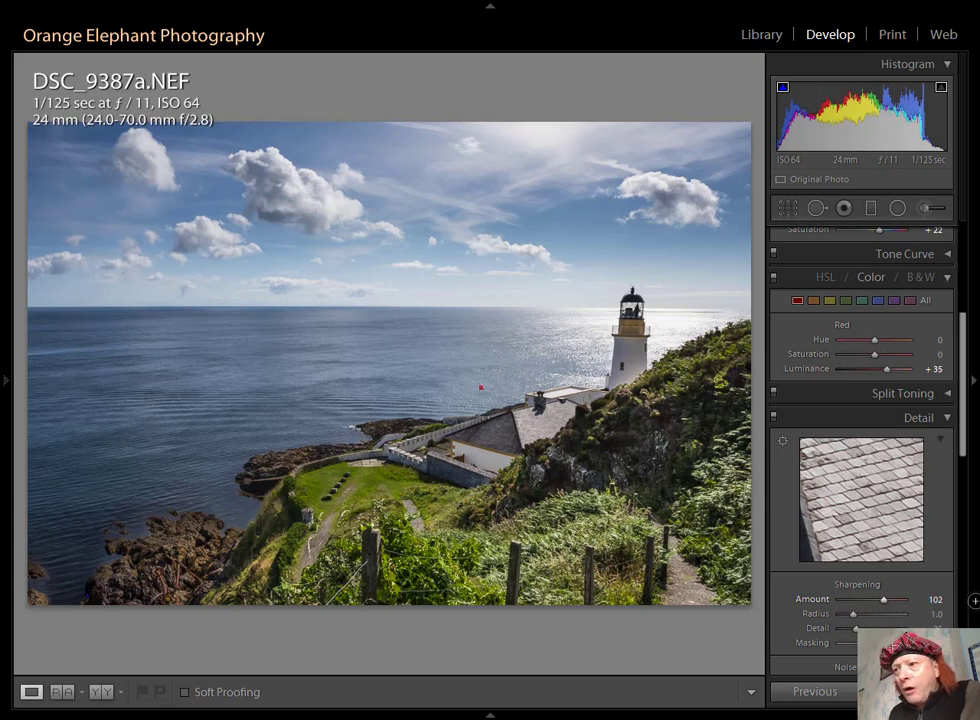
{"action": "left_click_drag", "start_coordinate": [975, 600], "coordinate": [914, 600]}
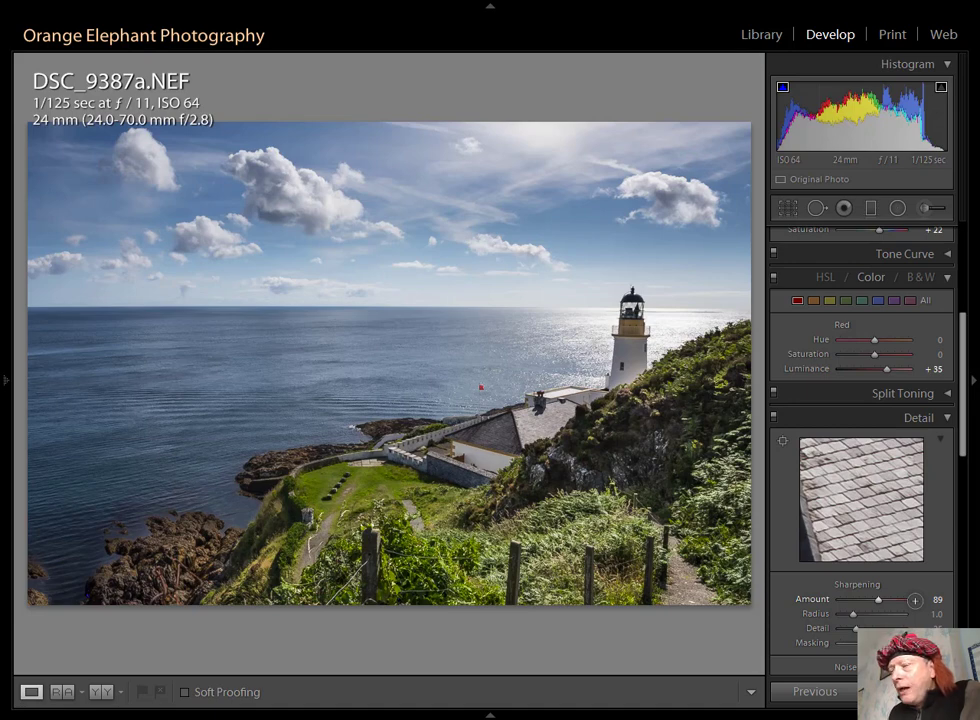
{"action": "left_click_drag", "start_coordinate": [914, 600], "coordinate": [916, 600]}
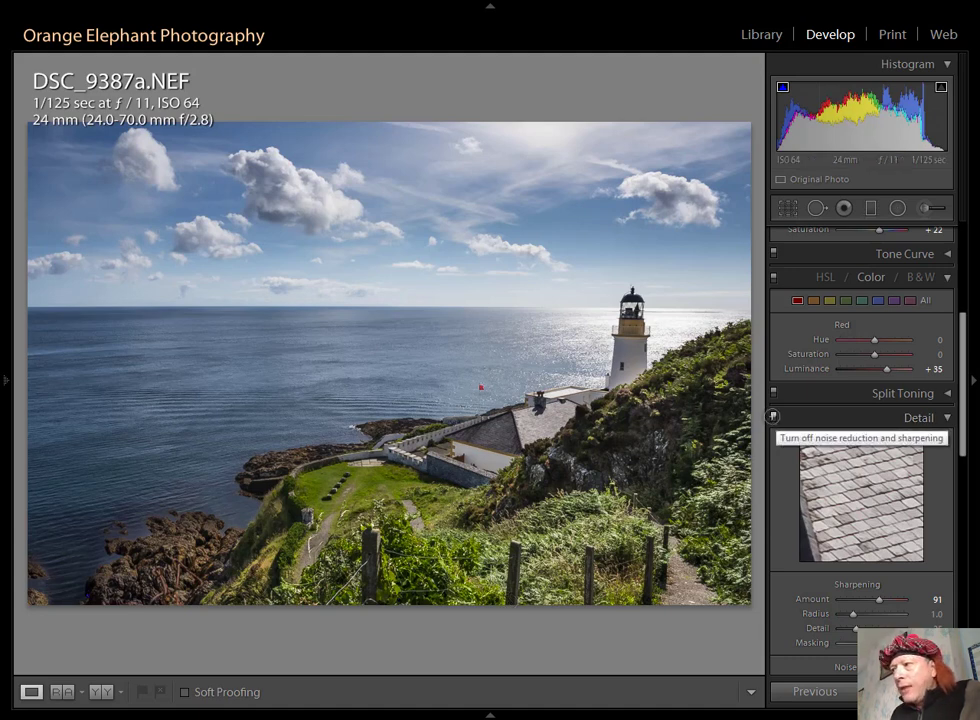
{"action": "left_click", "coordinate": [773, 416]}
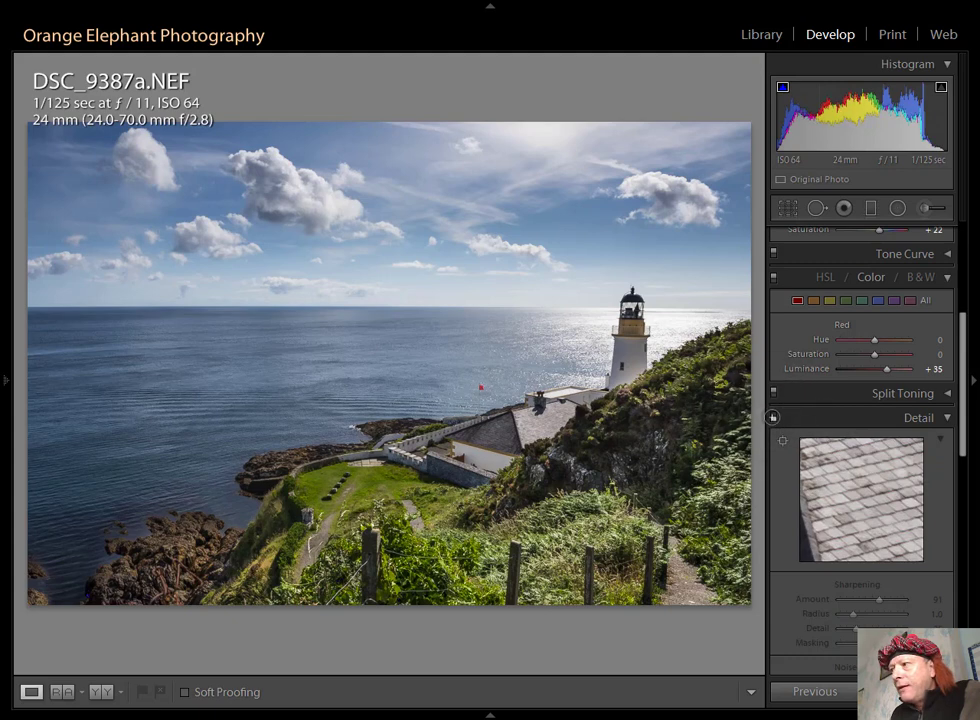
{"action": "left_click", "coordinate": [773, 416]}
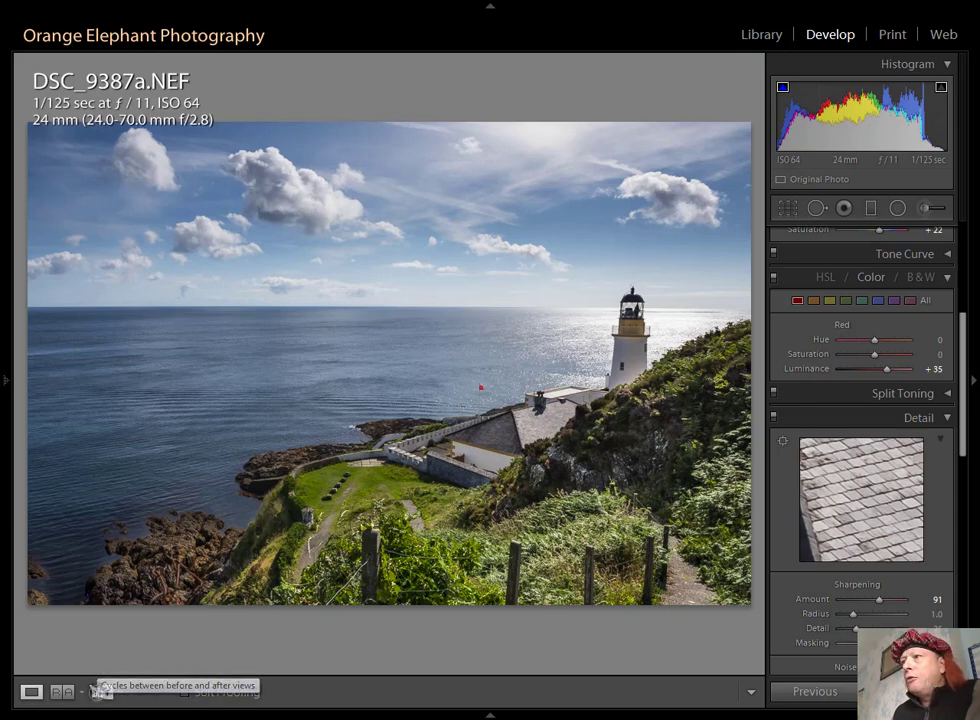
Step: Compare the before and after versions side by side, return to the single-photo view, and display the edited photo full screen
{"action": "left_click", "coordinate": [99, 691]}
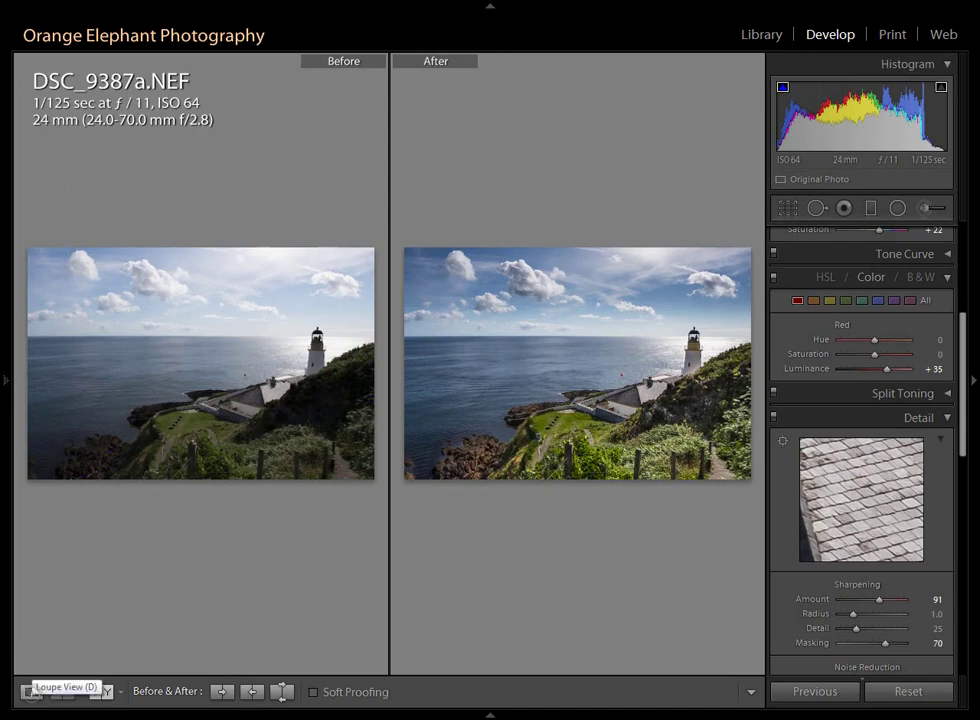
{"action": "left_click", "coordinate": [31, 691]}
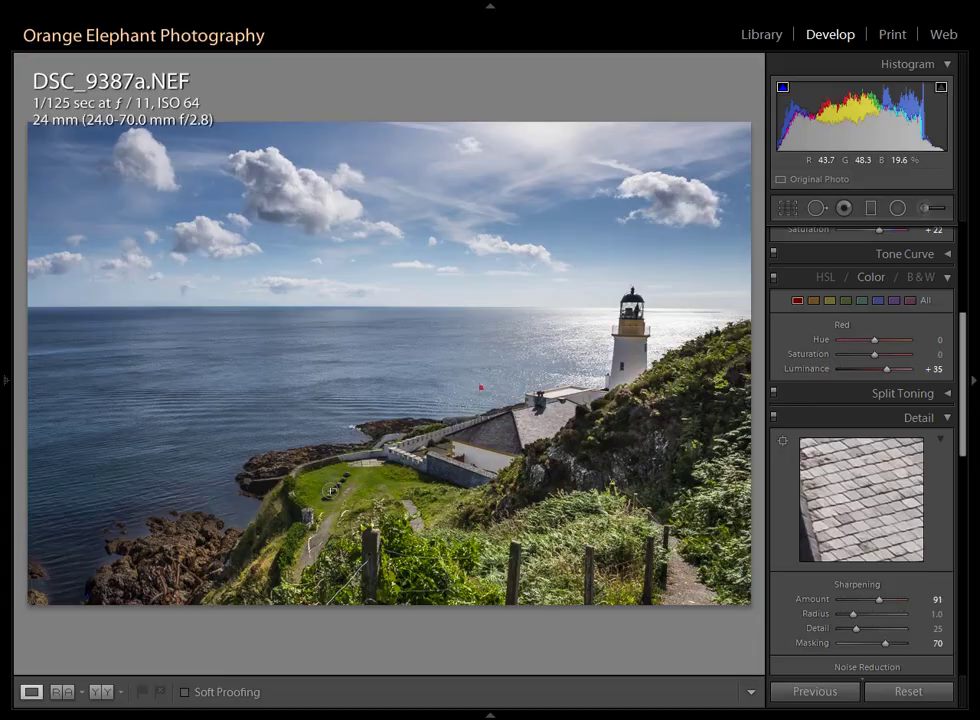
{"action": "key", "text": "f"}
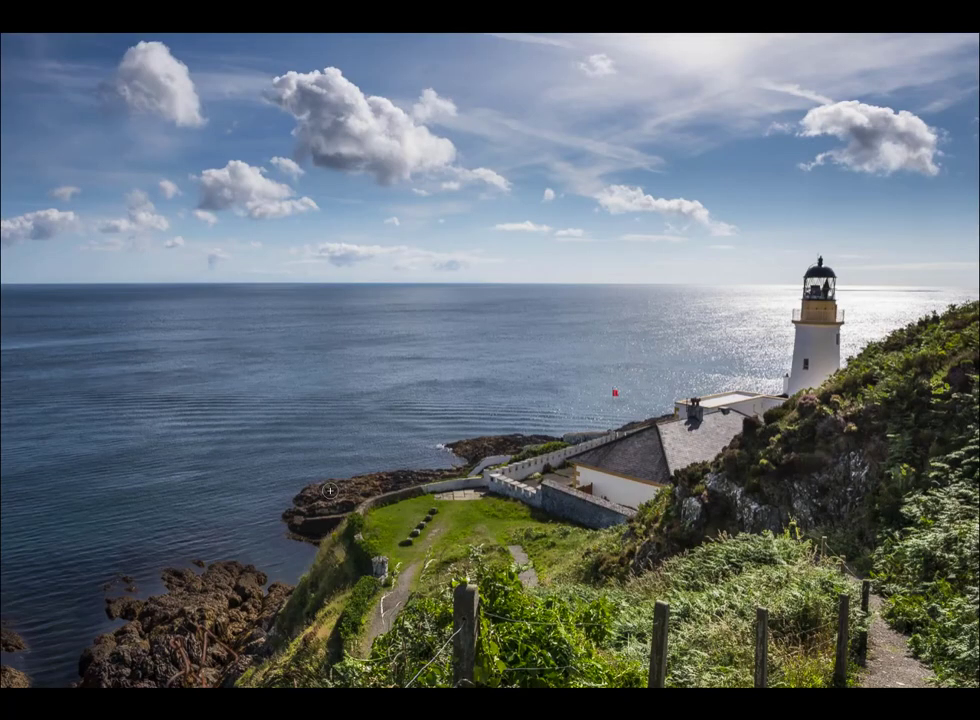